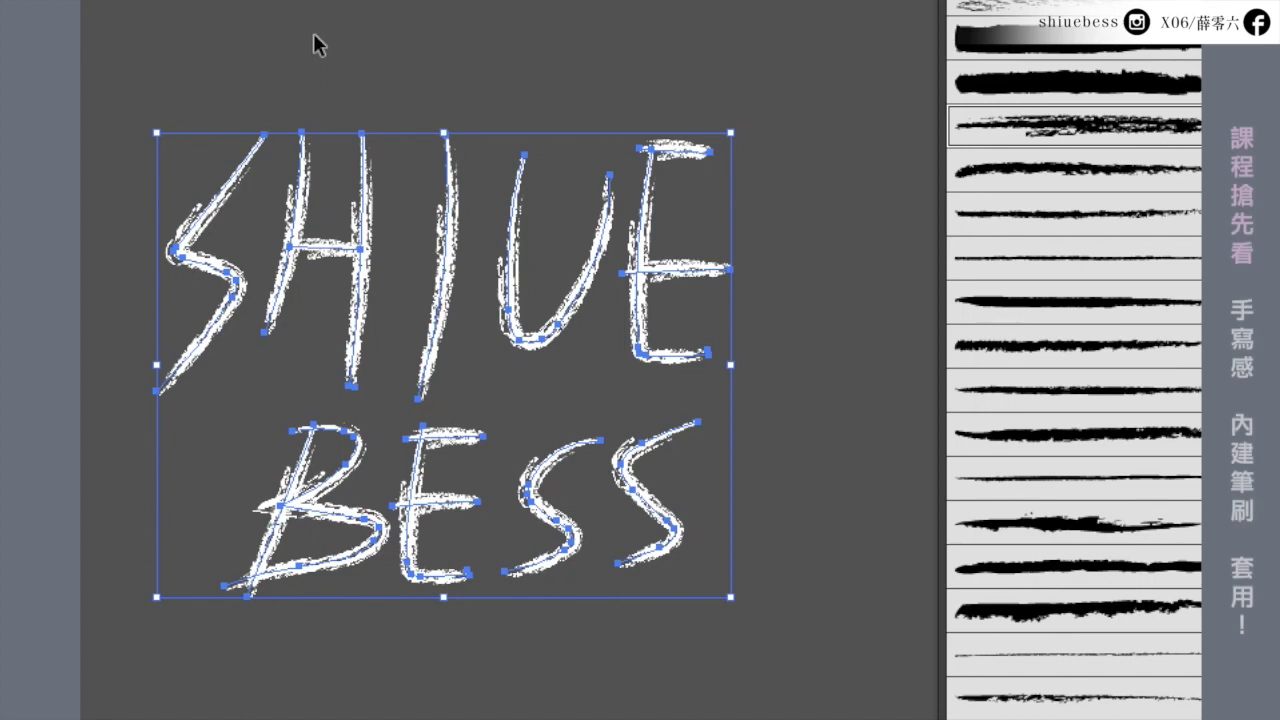
Preview a scratchy brush and two watercolor brushes on the lettering, ending with thin smooth strokes.
click(1075, 697)
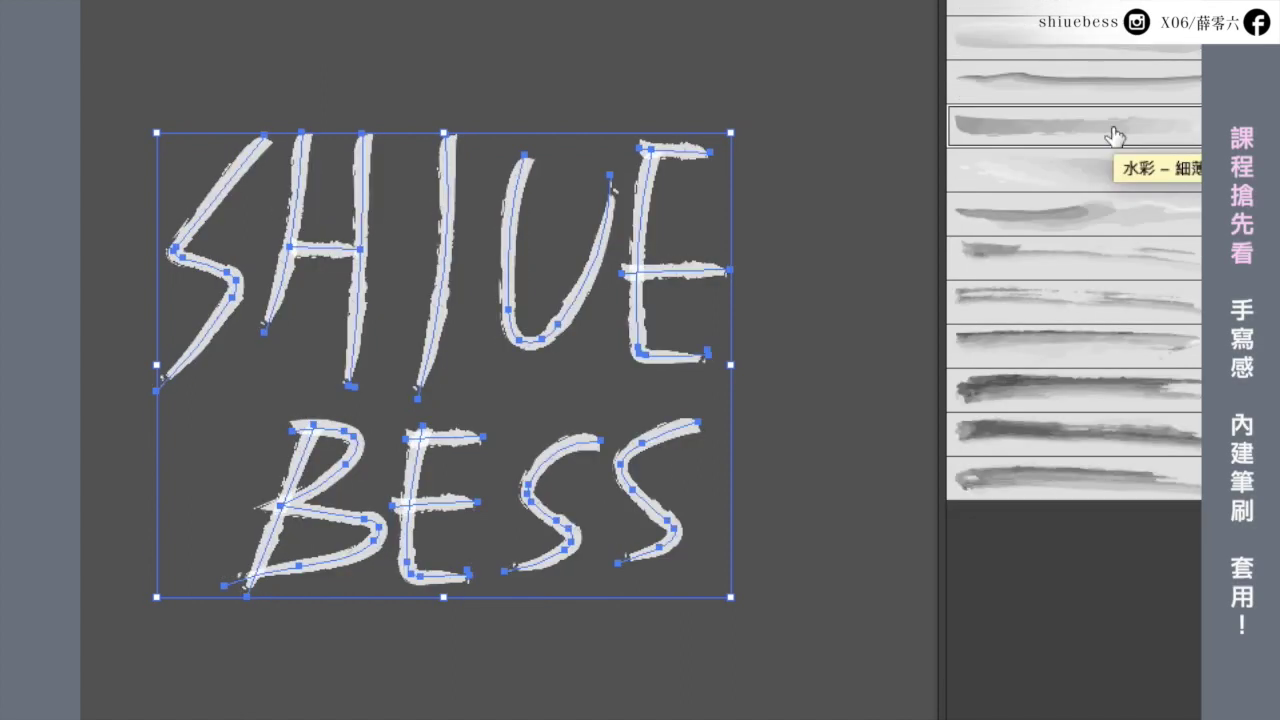
click(1114, 134)
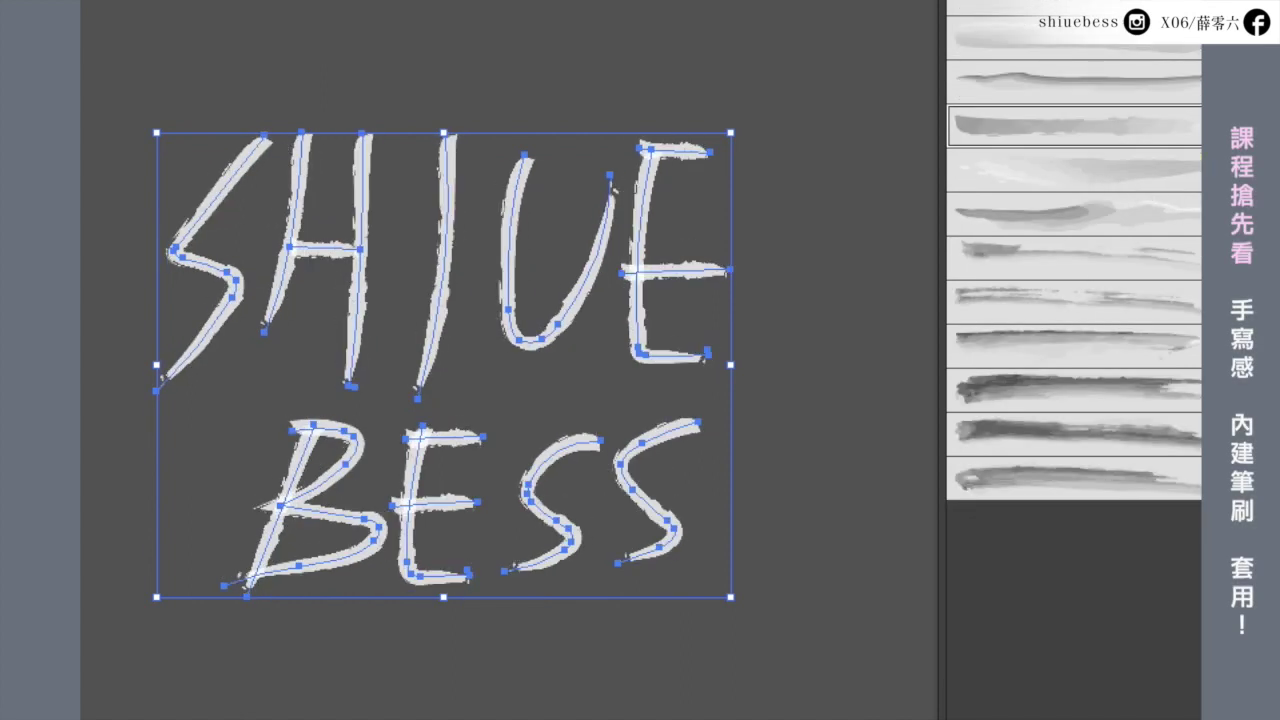
click(1075, 478)
click(1075, 7)
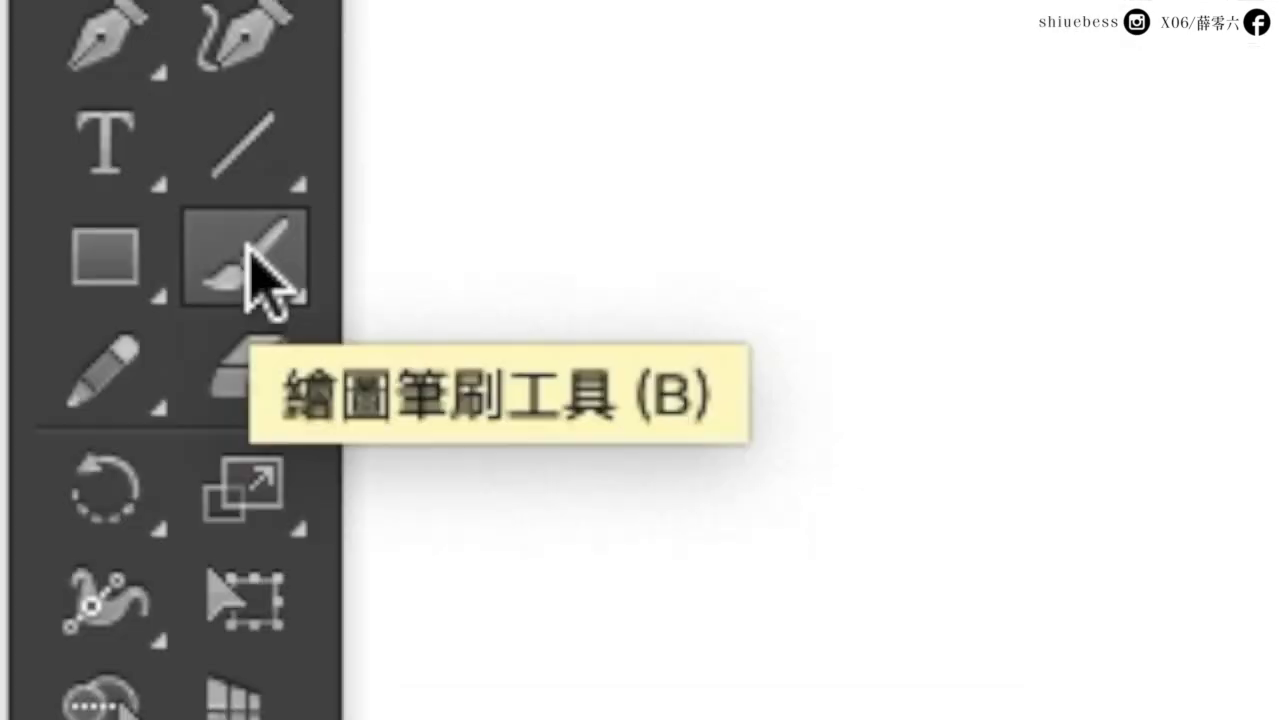
Hand-letter SHIUE with the Paintbrush tool in freehand strokes.
click(98, 242)
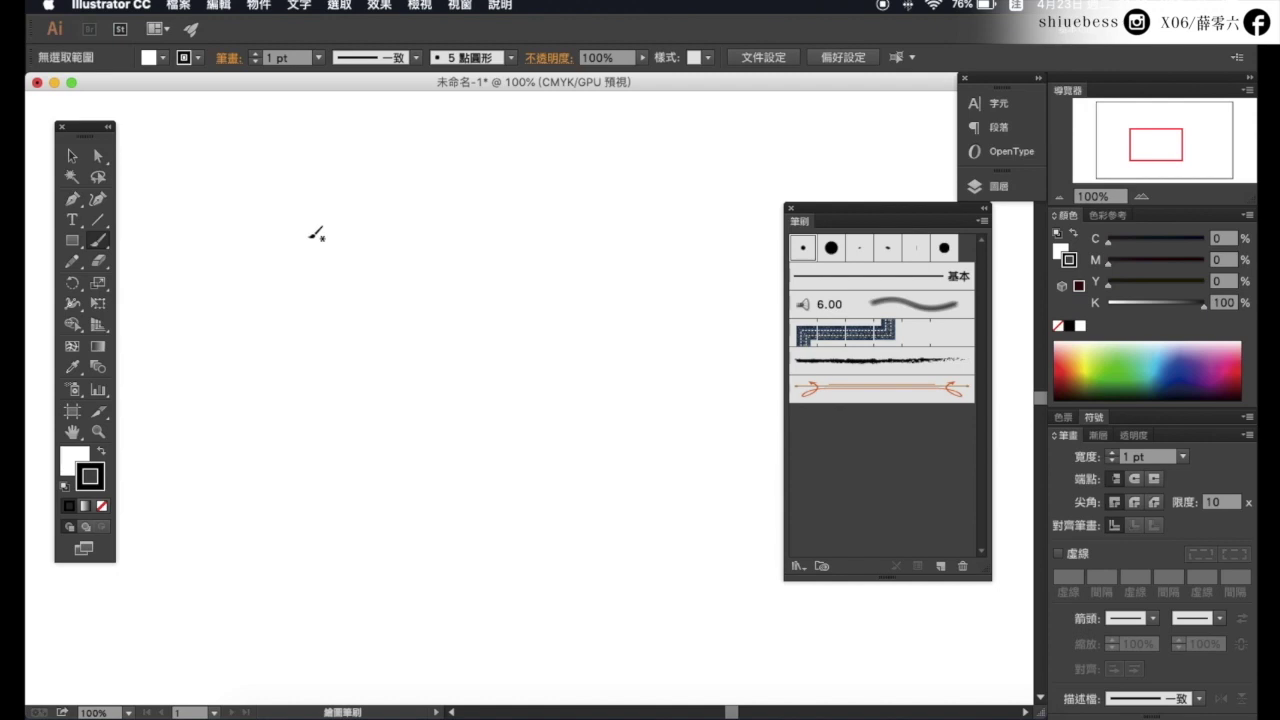
drag(301, 234, 230, 398)
drag(323, 234, 300, 360)
drag(312, 307, 362, 306)
drag(362, 234, 355, 396)
drag(417, 234, 399, 404)
mouse_move(462, 246)
mouse_down()
mouse_move(522, 258)
mouse_move(586, 375)
mouse_up()
drag(533, 322, 600, 320)
Hand-letter BESS in freehand strokes beneath SHIUE.
mouse_move(323, 421)
mouse_down()
mouse_move(290, 528)
mouse_move(274, 522)
mouse_up()
drag(440, 421, 432, 516)
drag(393, 468, 440, 465)
drag(517, 430, 453, 514)
drag(579, 418, 527, 507)
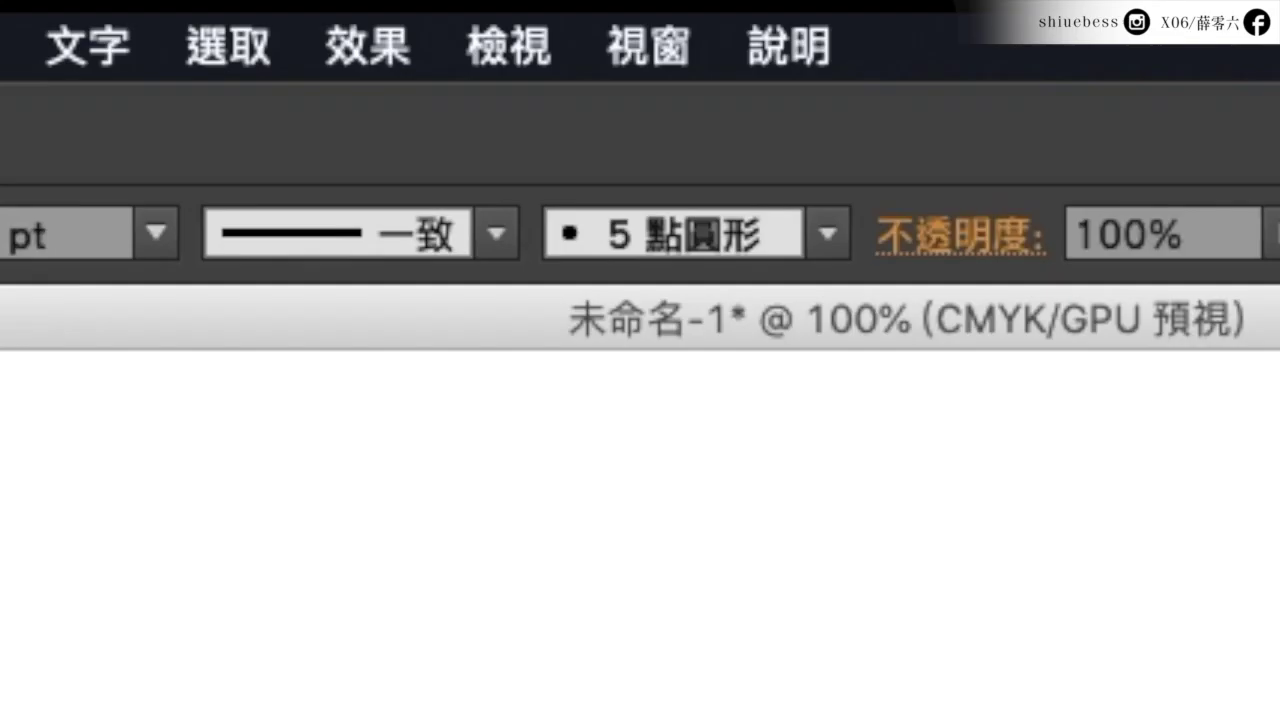
Show the Brushes panel via Window and marquee-select all SHIUE BESS strokes.
click(667, 41)
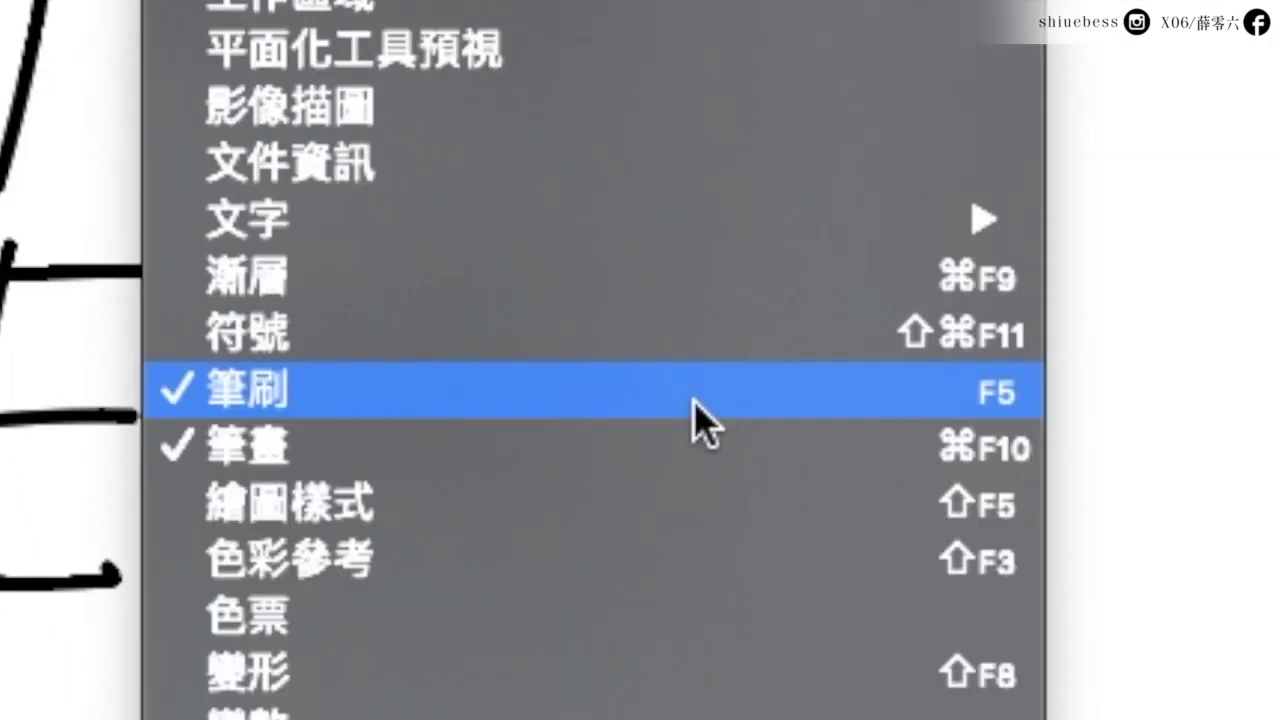
click(692, 400)
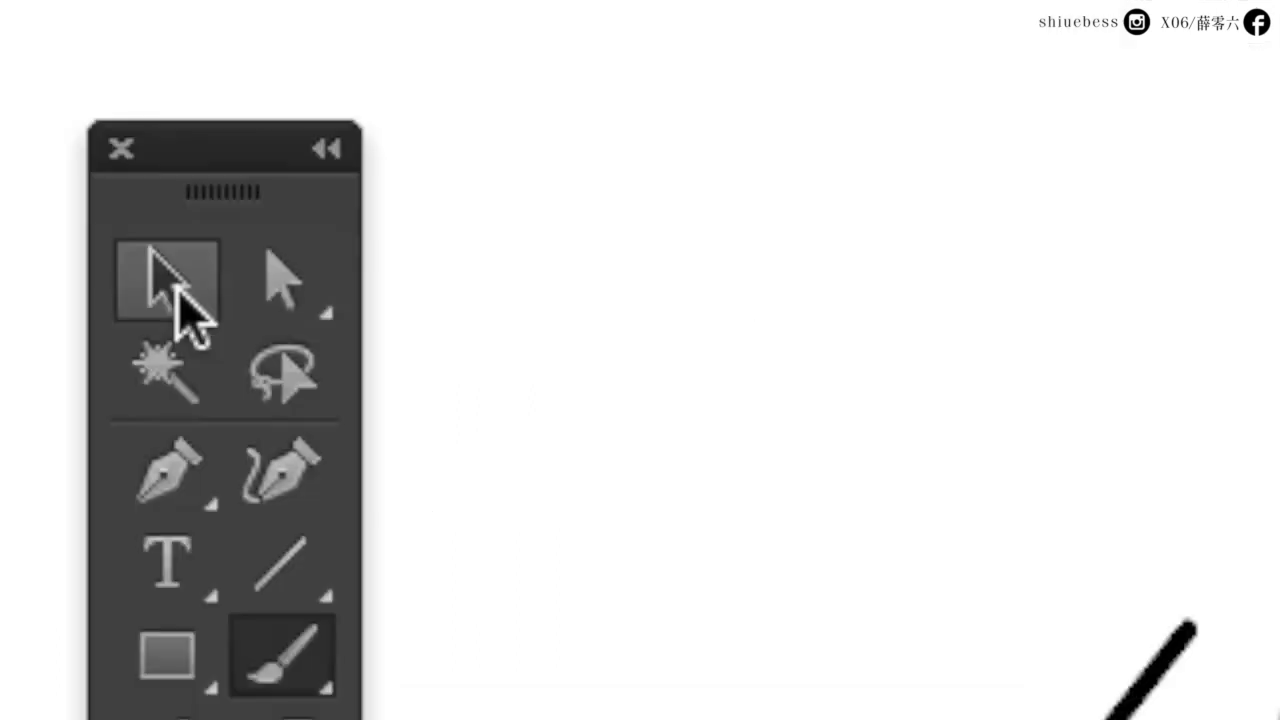
click(176, 287)
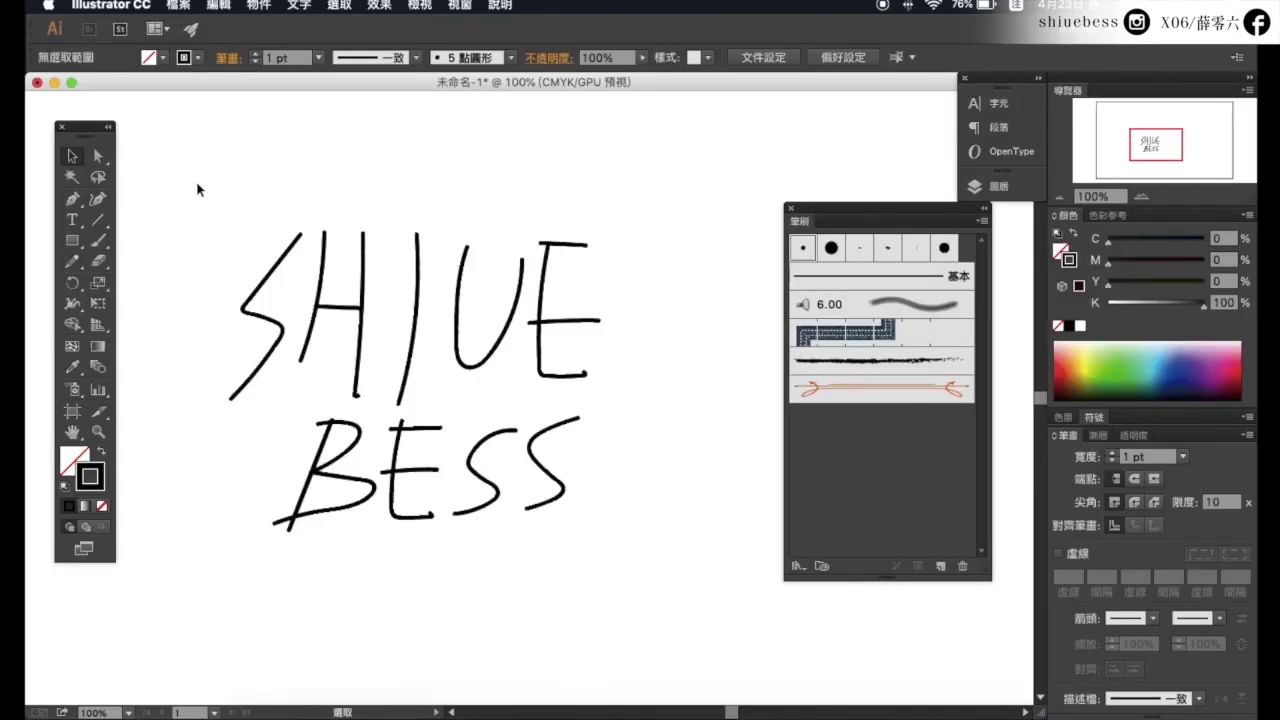
drag(198, 184, 635, 566)
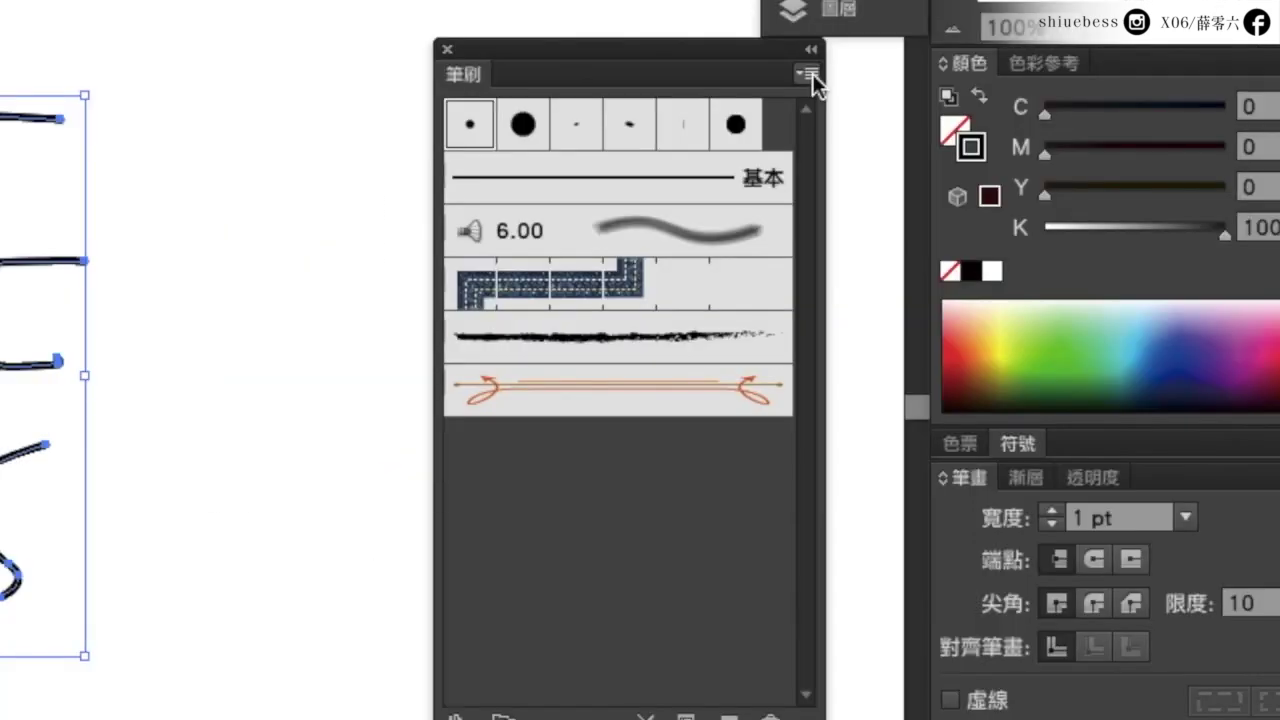
Apply brush 04 from the Hand Drawn Brushes Vector Pack after trying others.
click(983, 221)
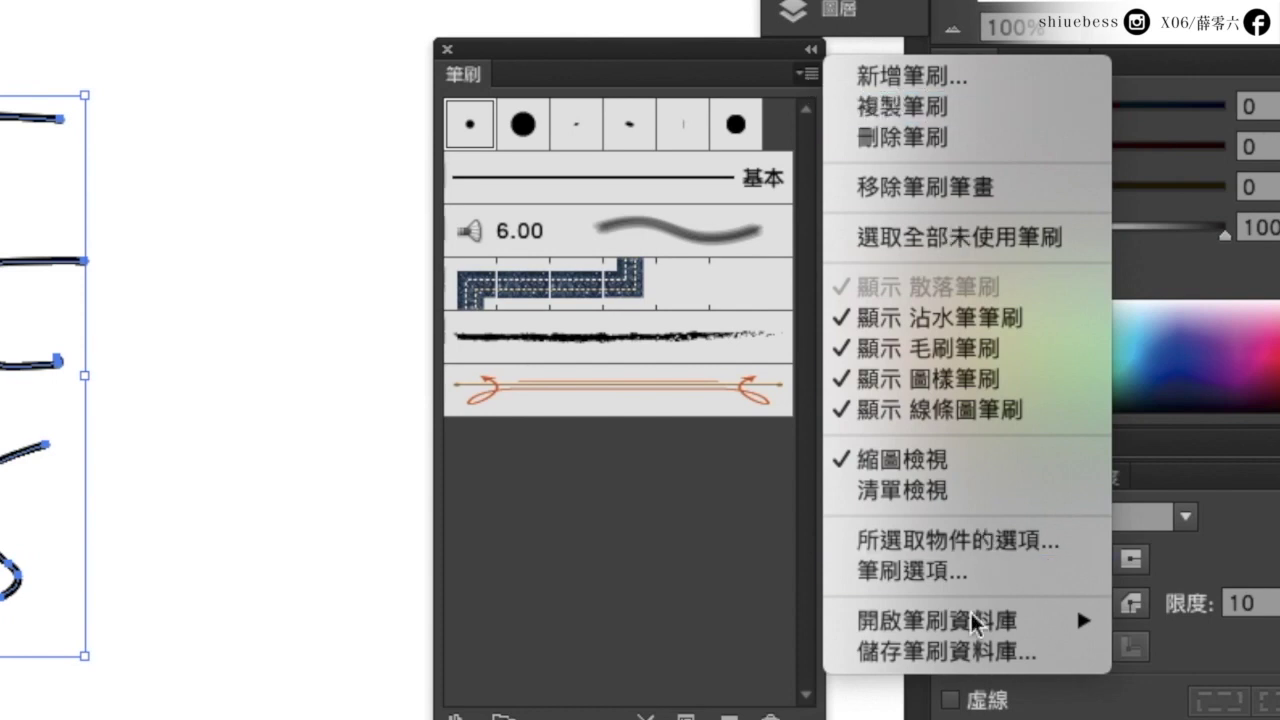
mouse_move(938, 621)
mouse_move(640, 651)
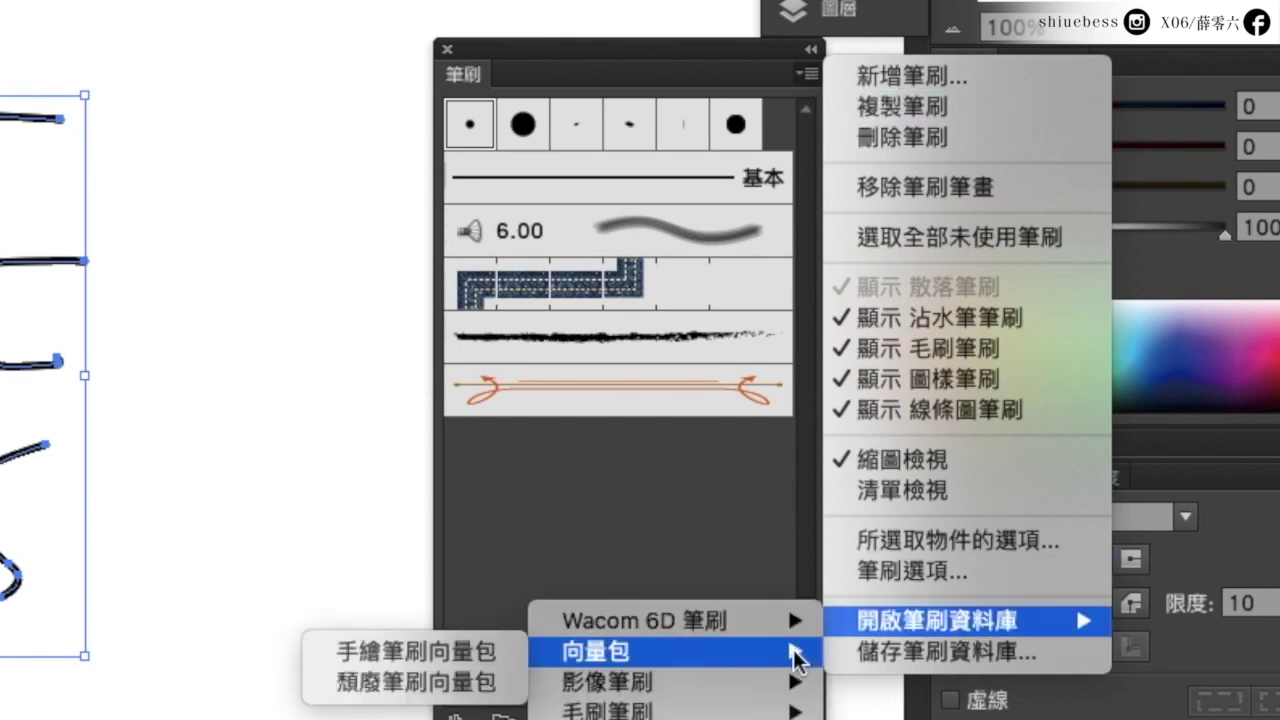
click(443, 652)
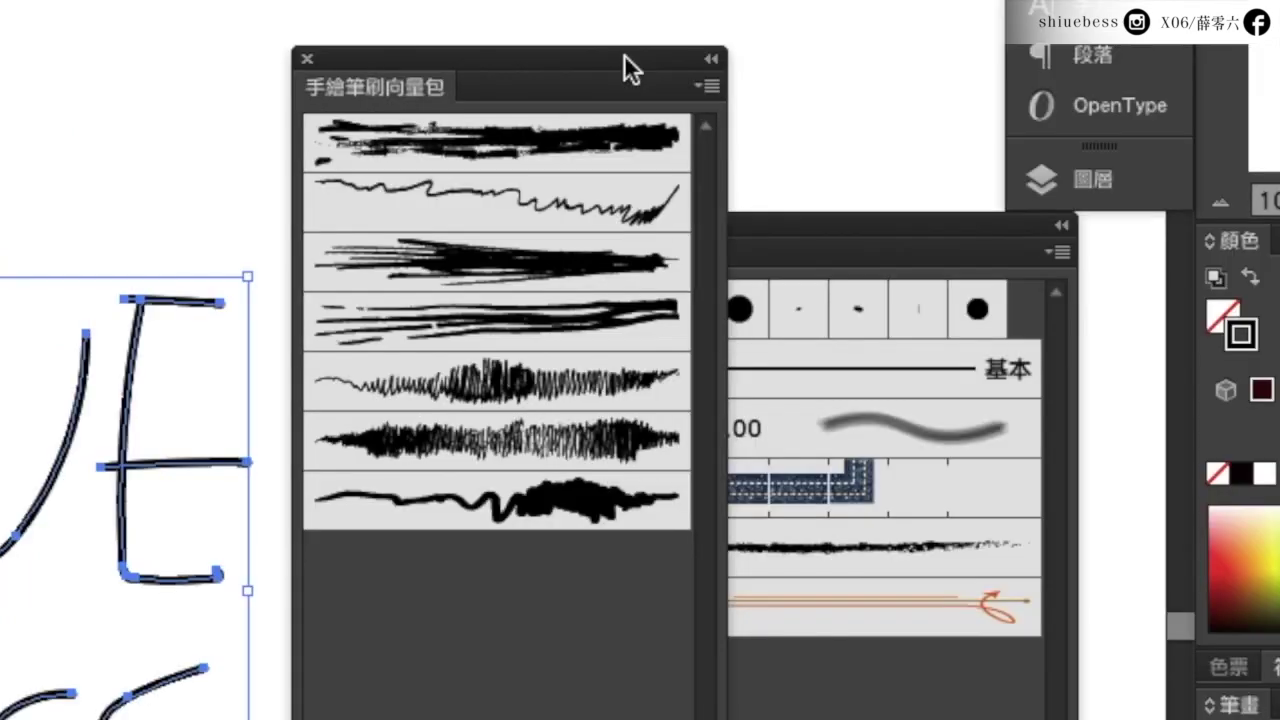
click(497, 381)
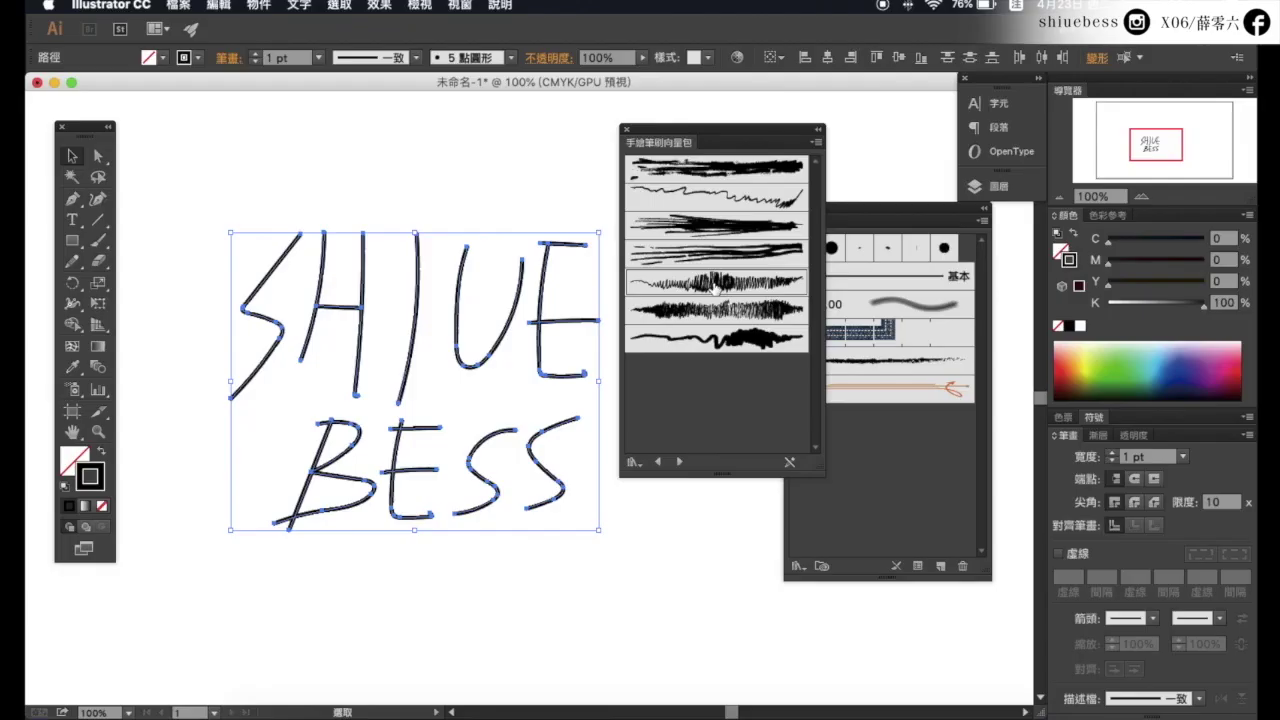
click(714, 340)
click(742, 198)
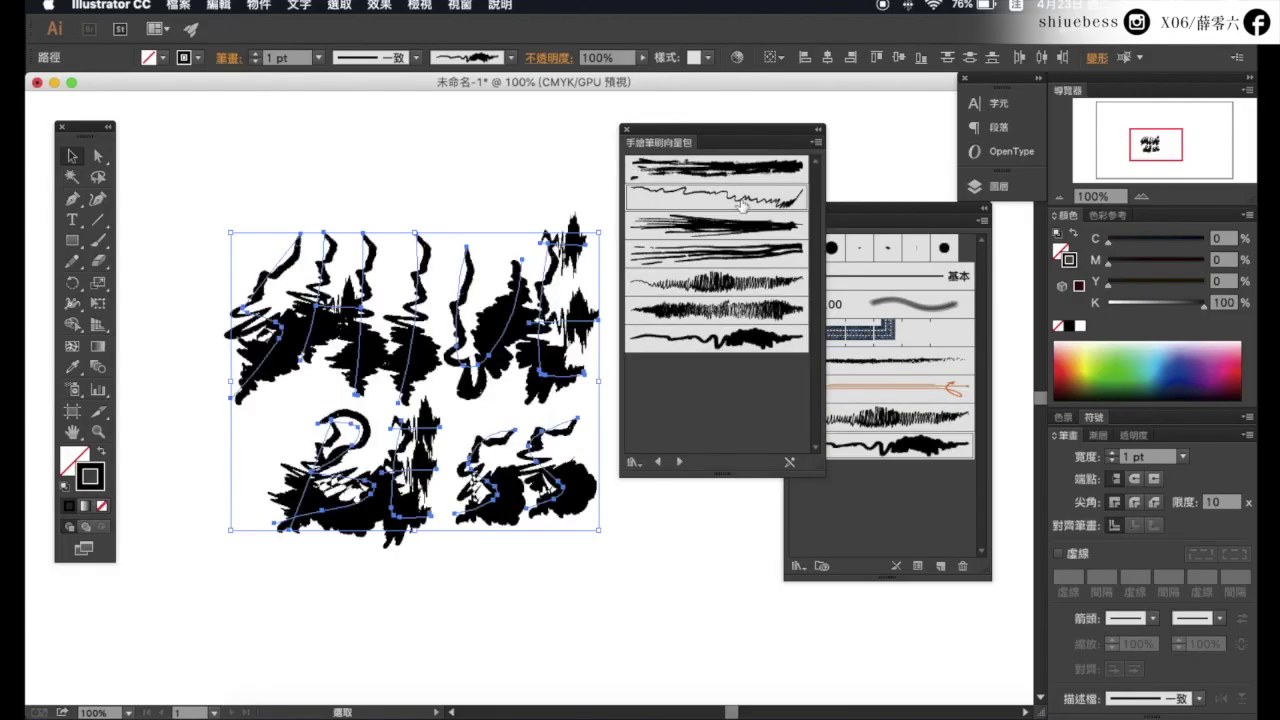
click(726, 260)
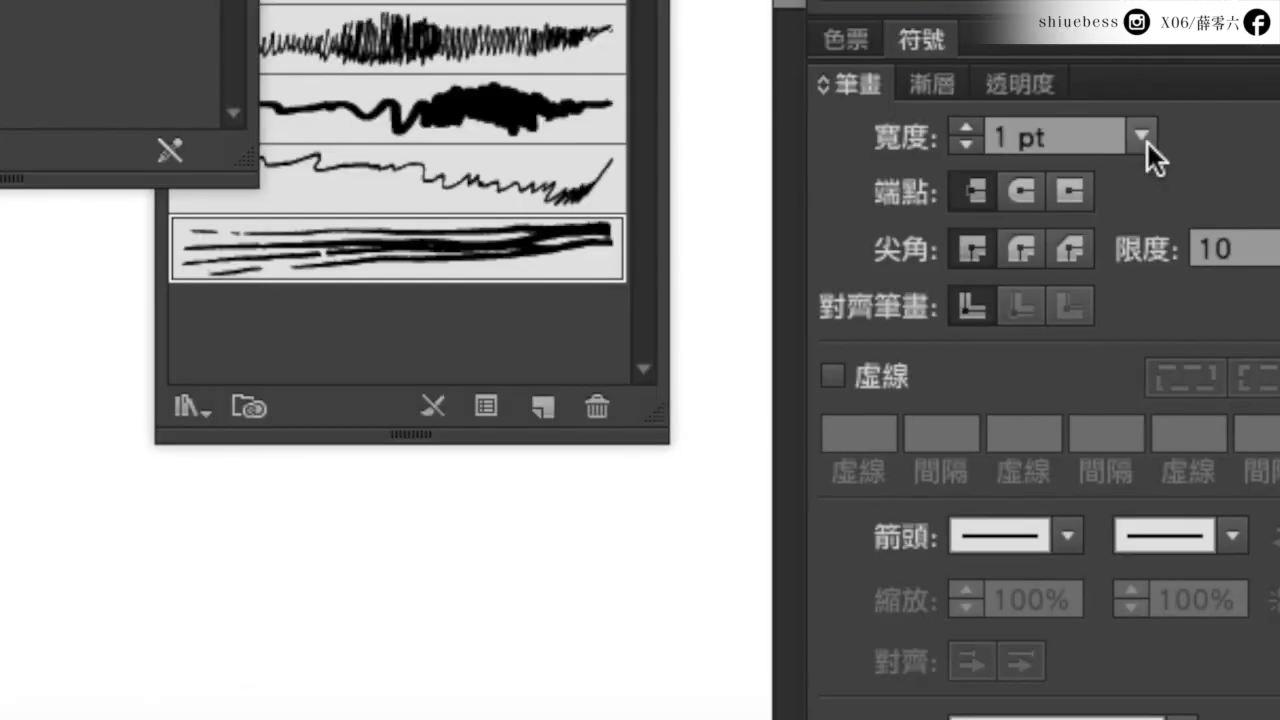
Compare 0.5 pt and 18 pt stroke widths, settling on 0.5 pt.
click(1183, 456)
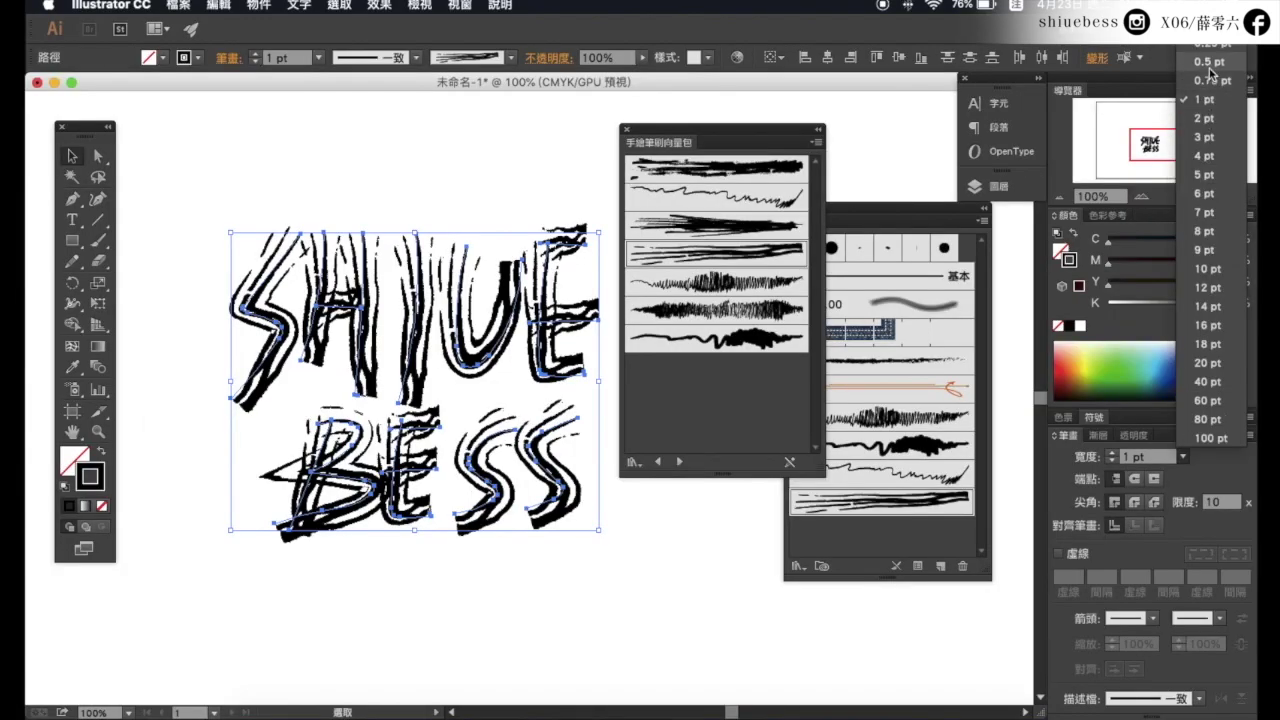
click(1209, 64)
click(1183, 456)
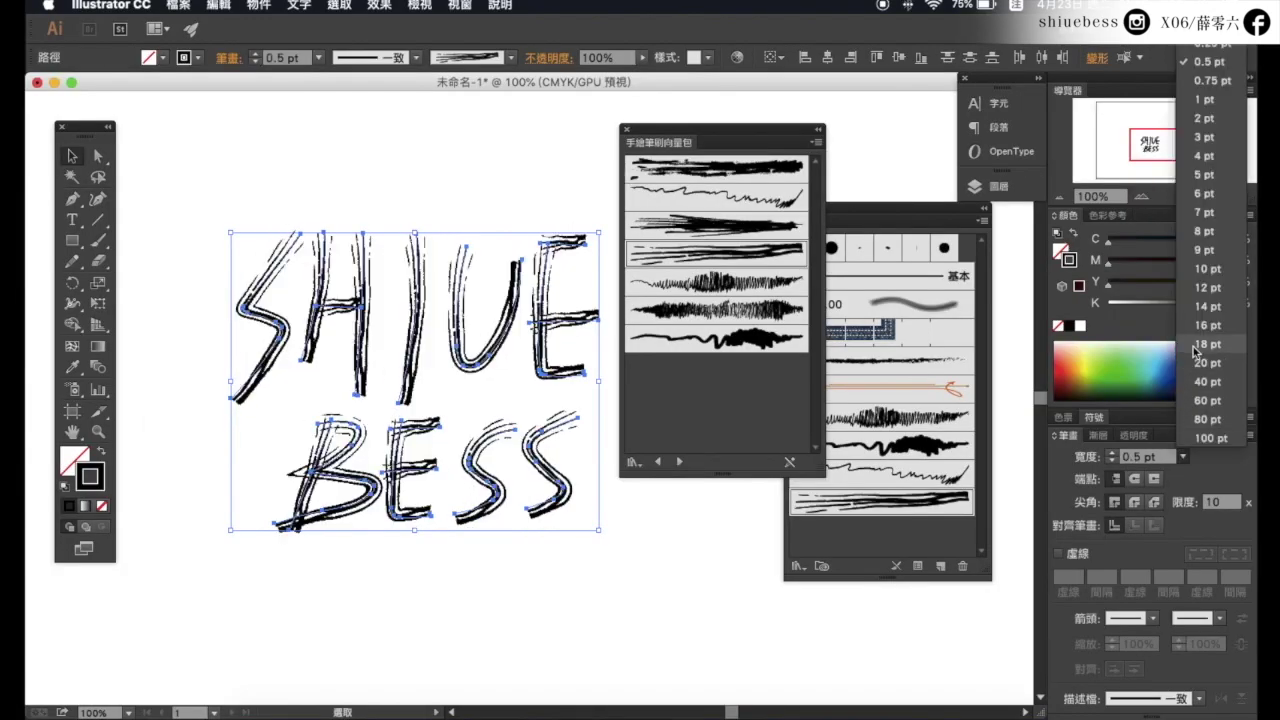
click(1200, 345)
click(1183, 456)
click(1200, 236)
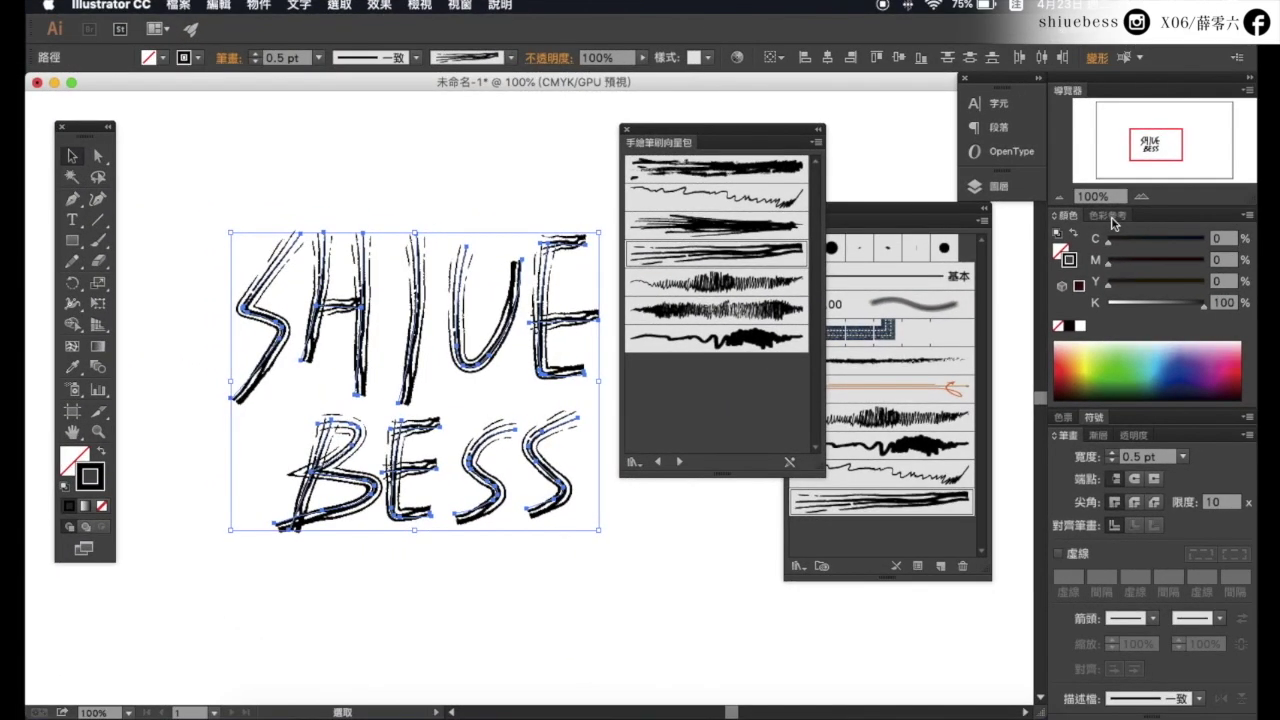
click(983, 226)
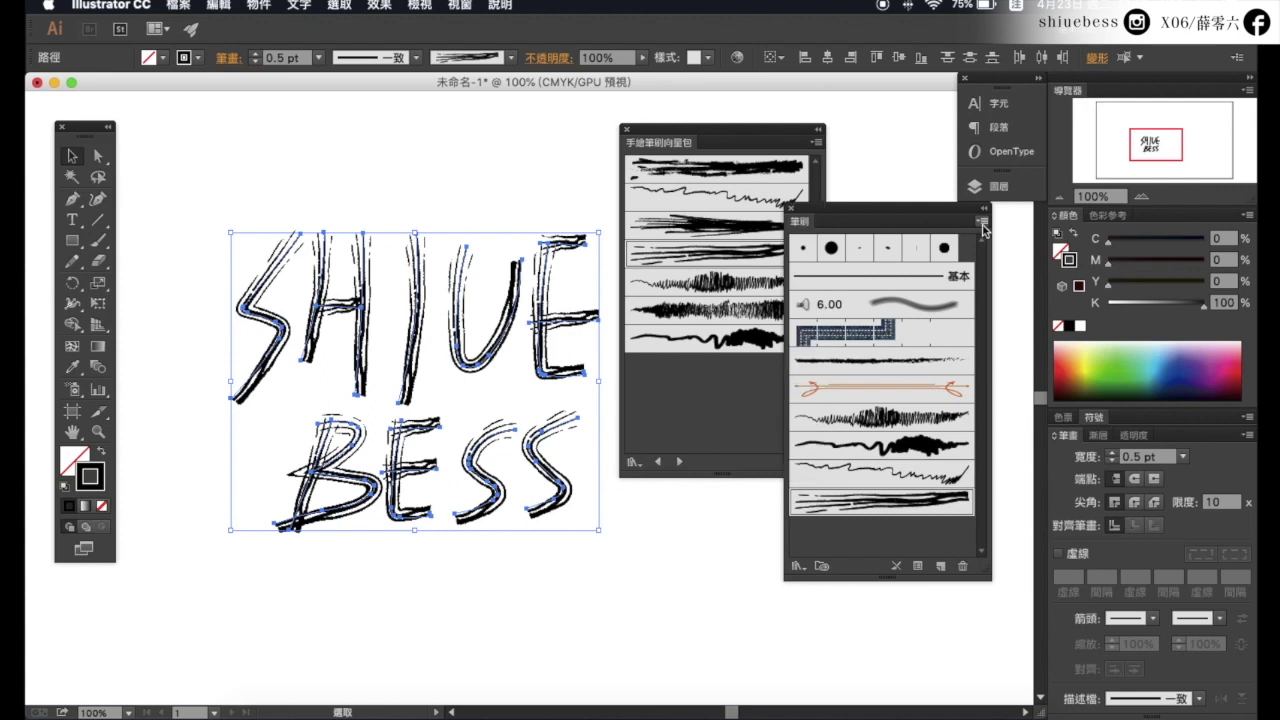
Apply Grunge Brushes Vector Pack 01 after trying brushes 07 and 06, then reselect the lettering.
click(984, 226)
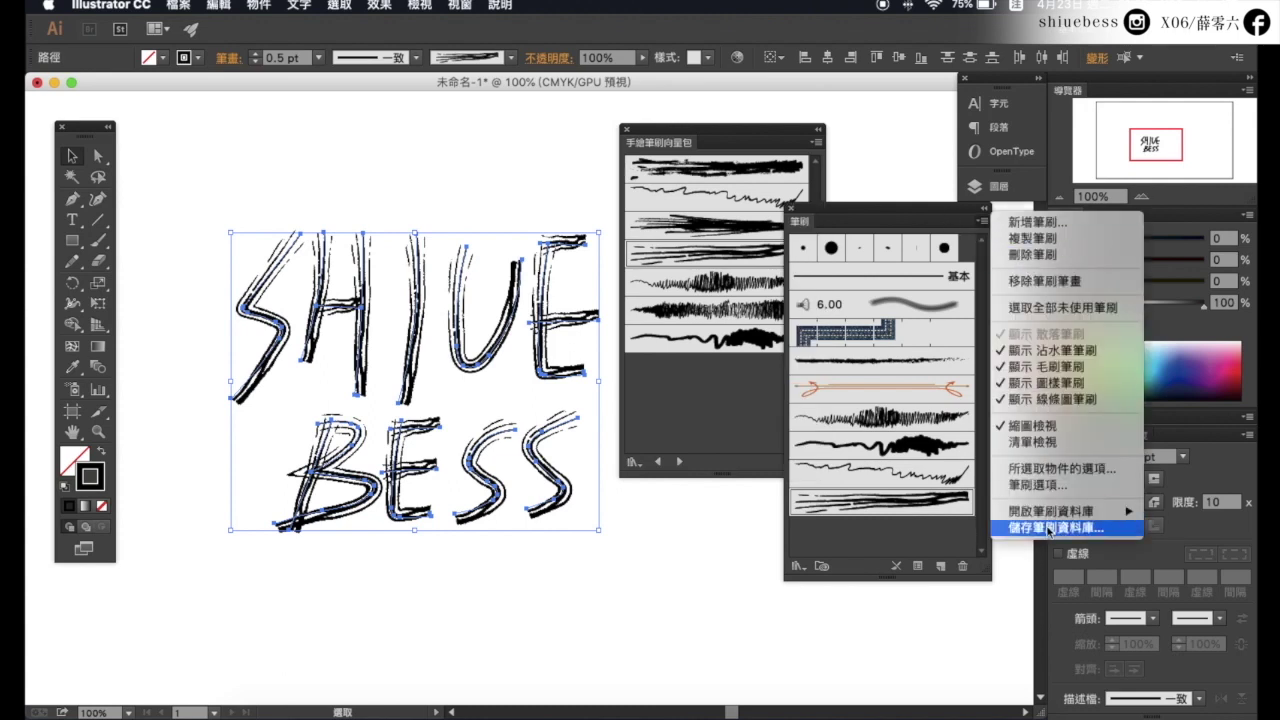
mouse_move(1062, 341)
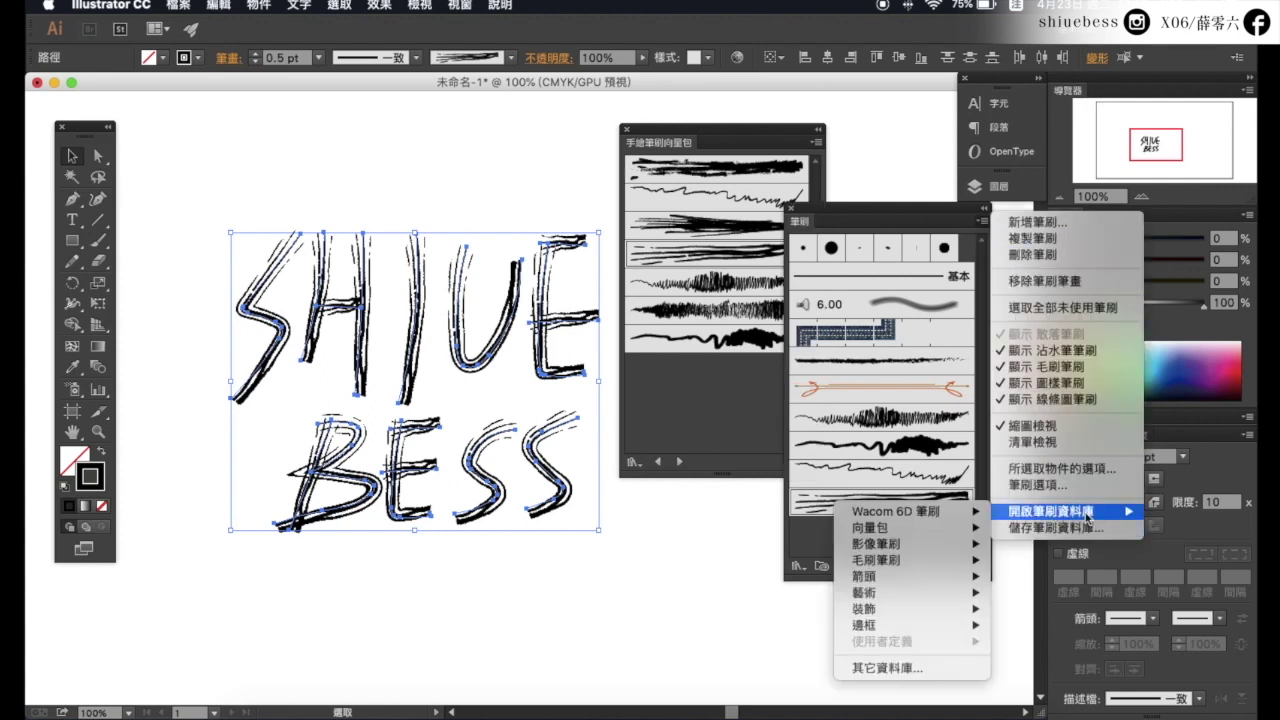
mouse_move(603, 378)
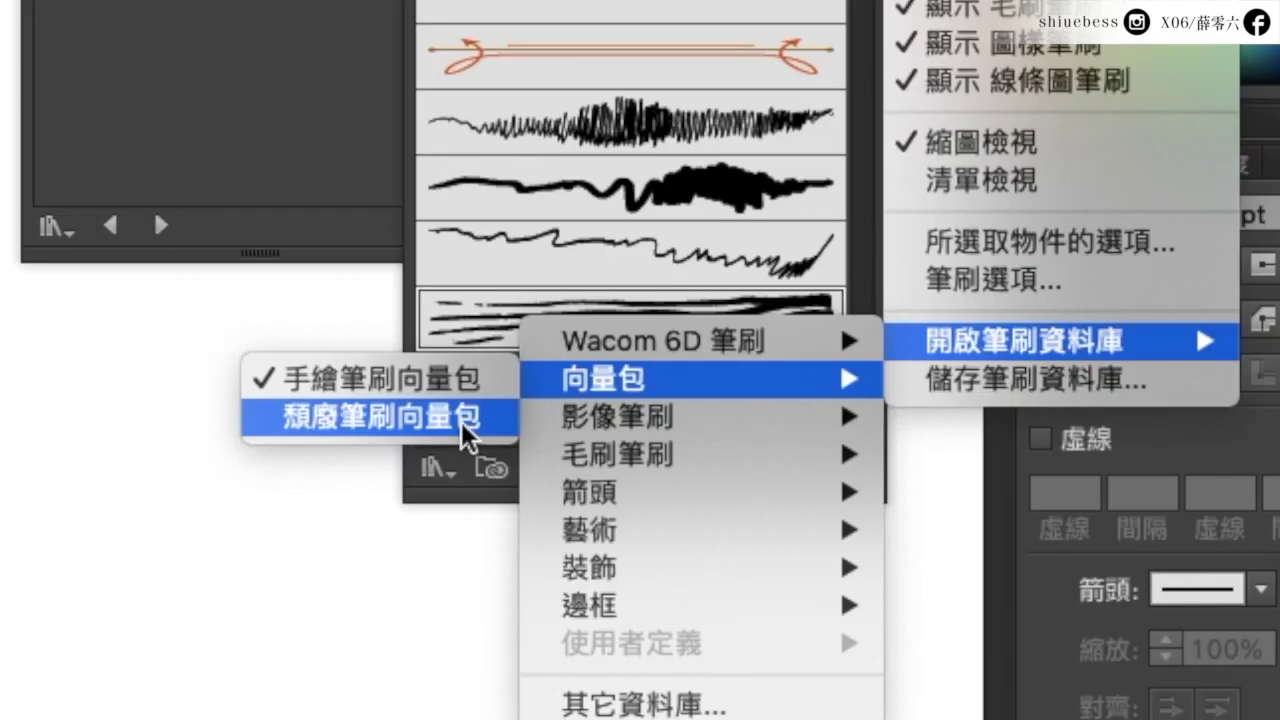
click(461, 423)
click(741, 198)
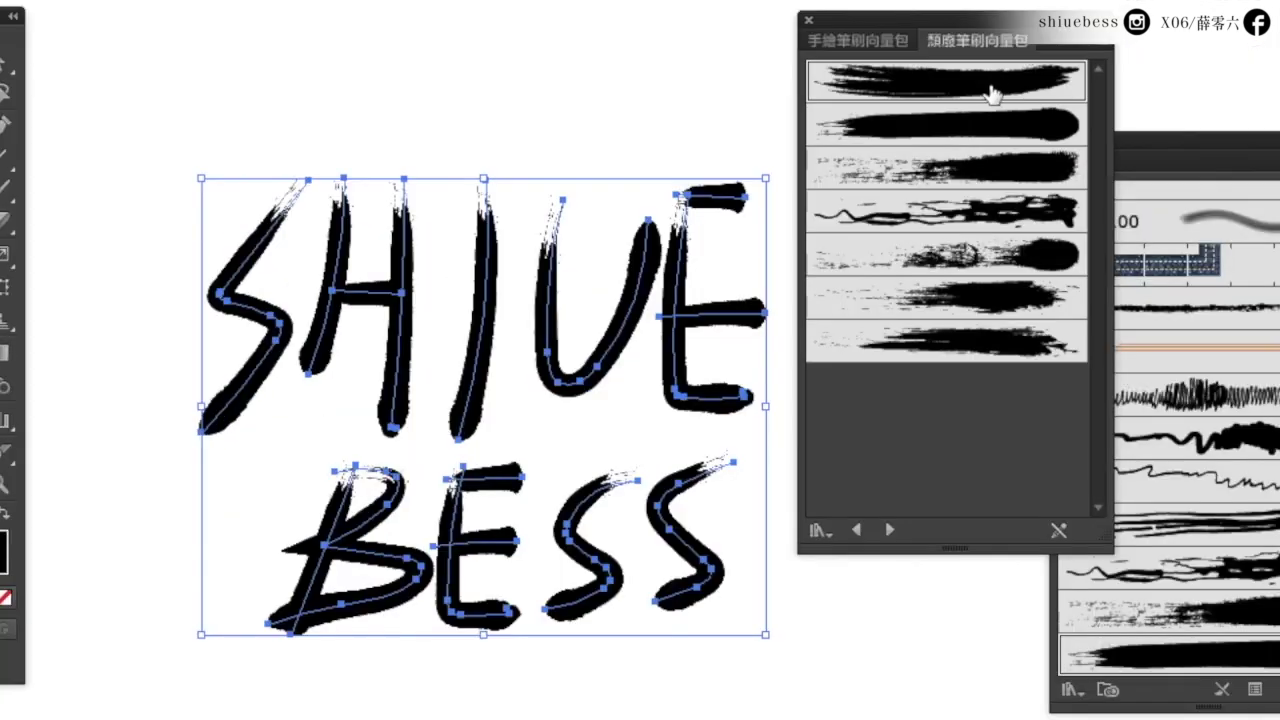
click(738, 342)
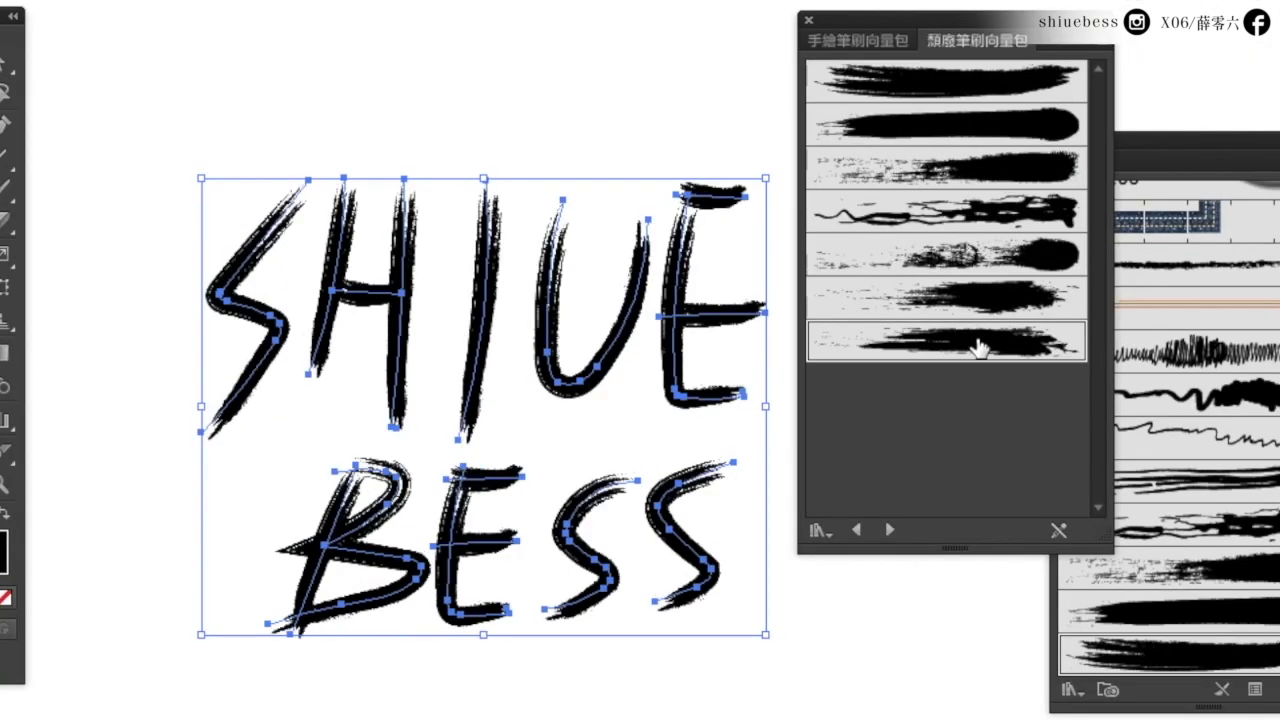
click(985, 305)
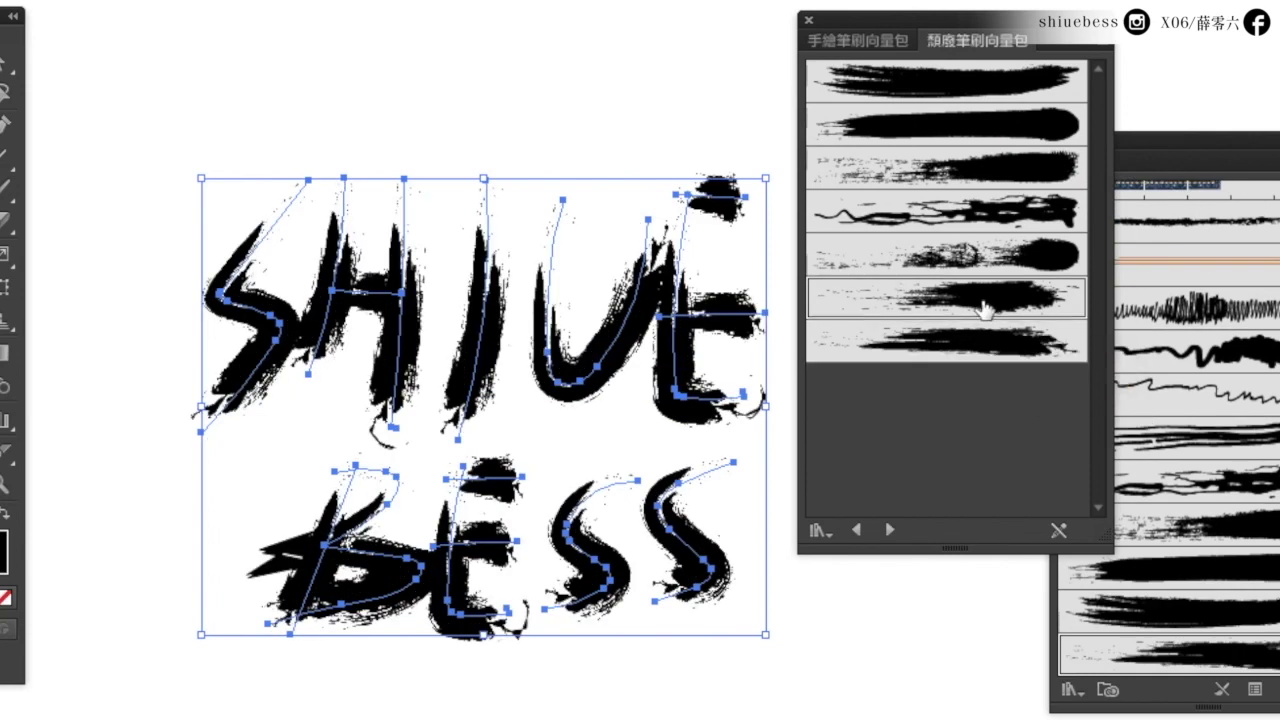
click(985, 85)
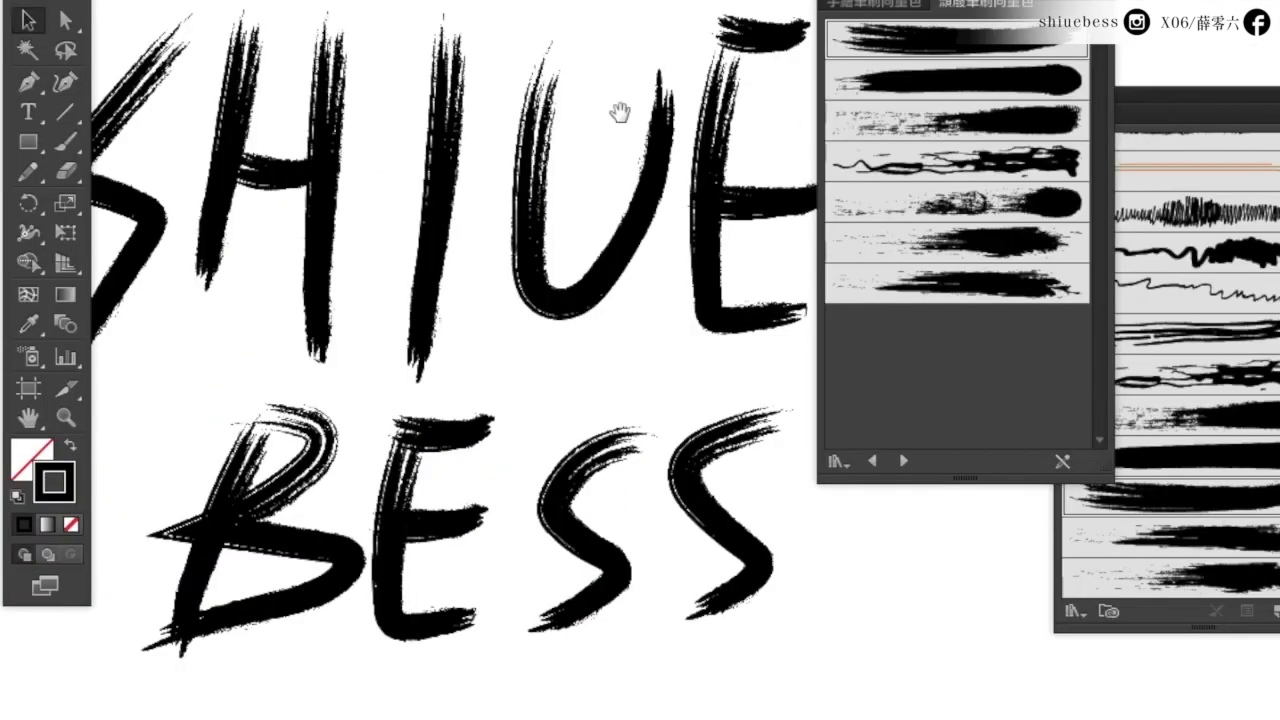
drag(634, 114, 707, 138)
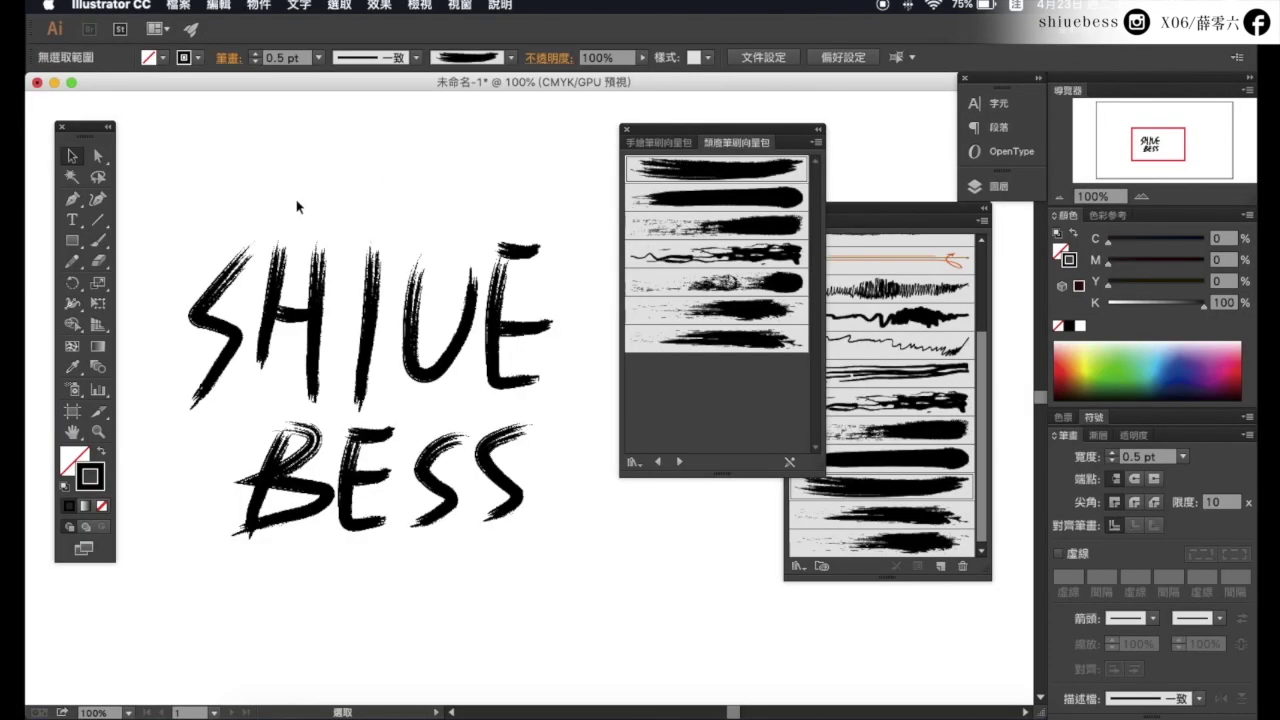
drag(177, 194, 240, 268)
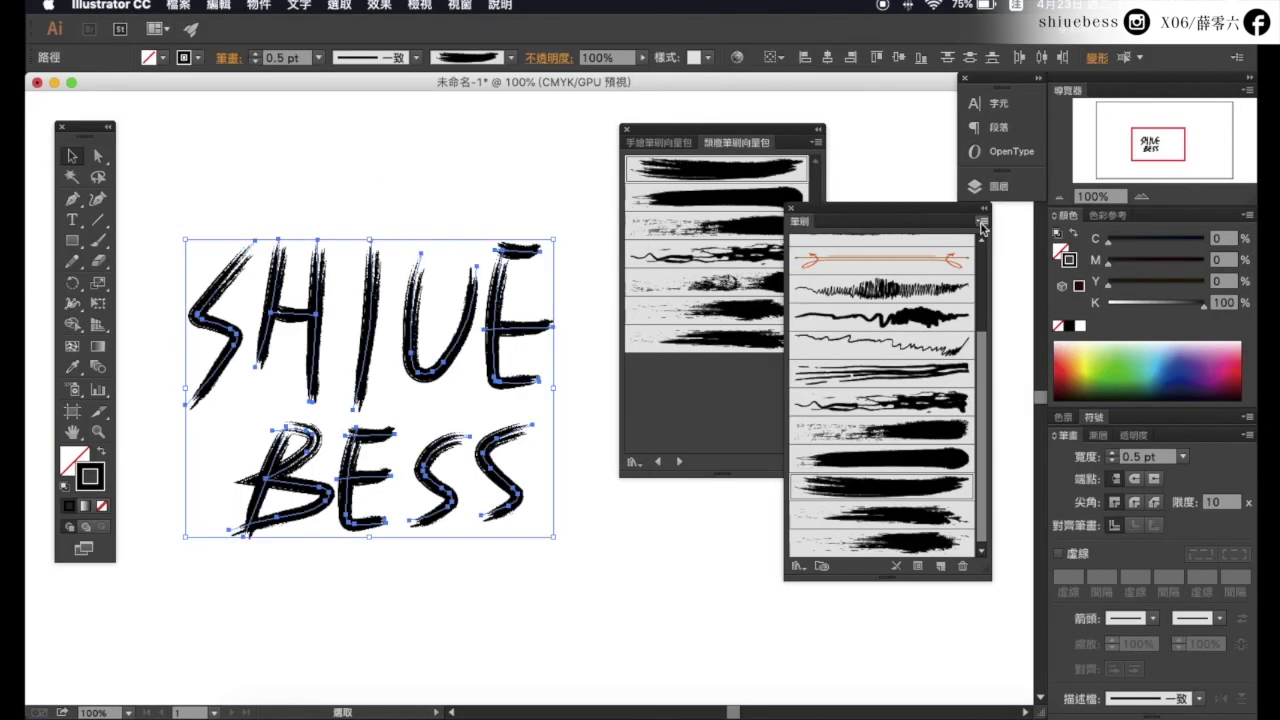
Try 3.00 and 6.00 Bristle Brushes on the lettering.
click(982, 222)
mouse_move(1070, 359)
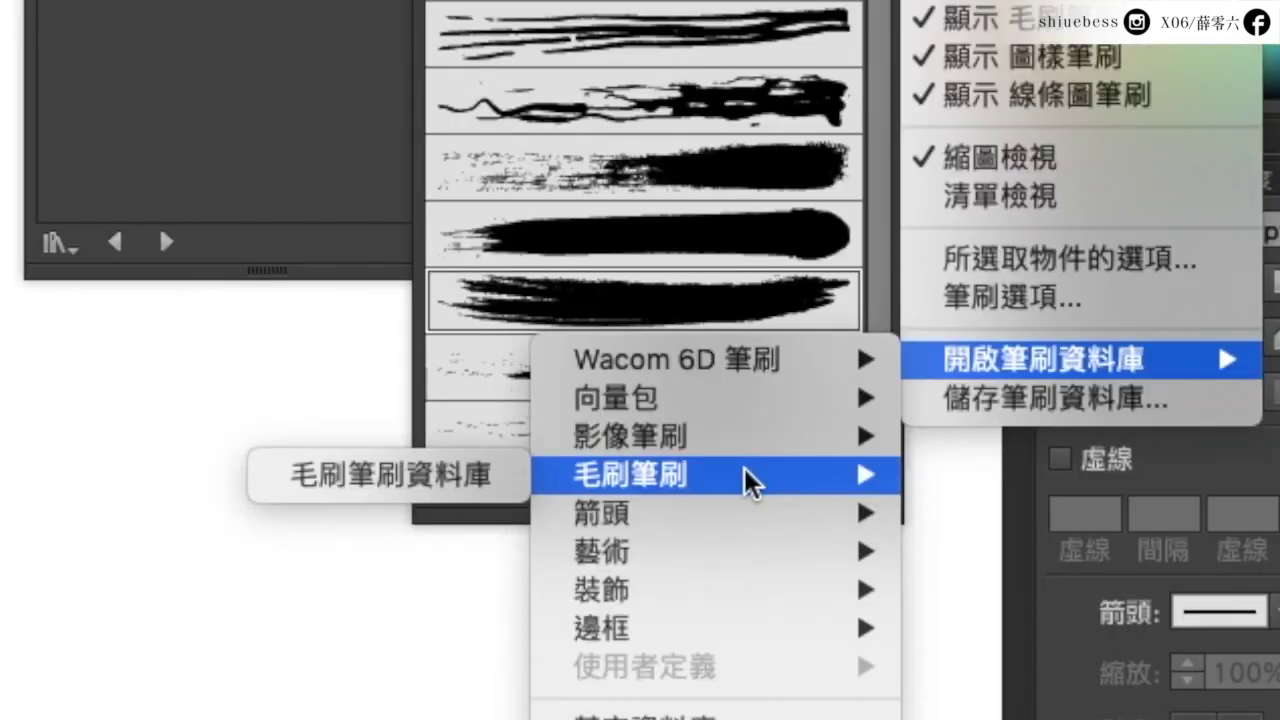
click(810, 560)
click(948, 615)
click(968, 484)
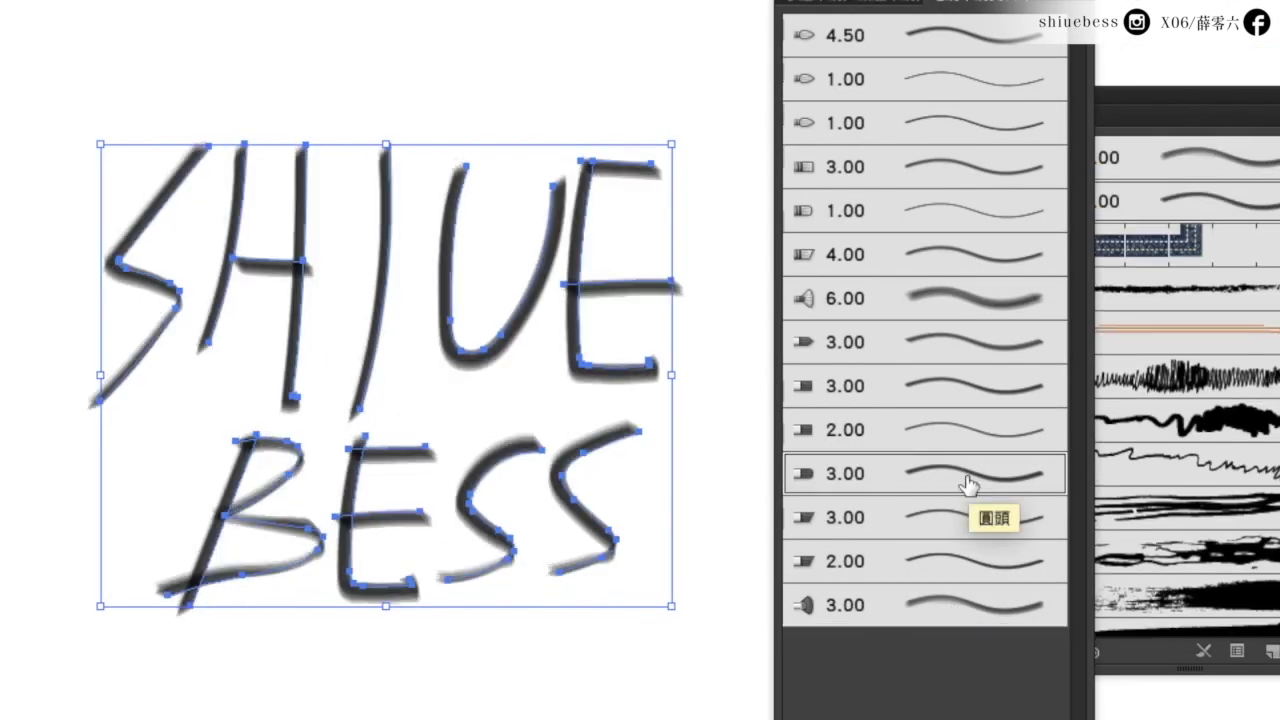
click(993, 318)
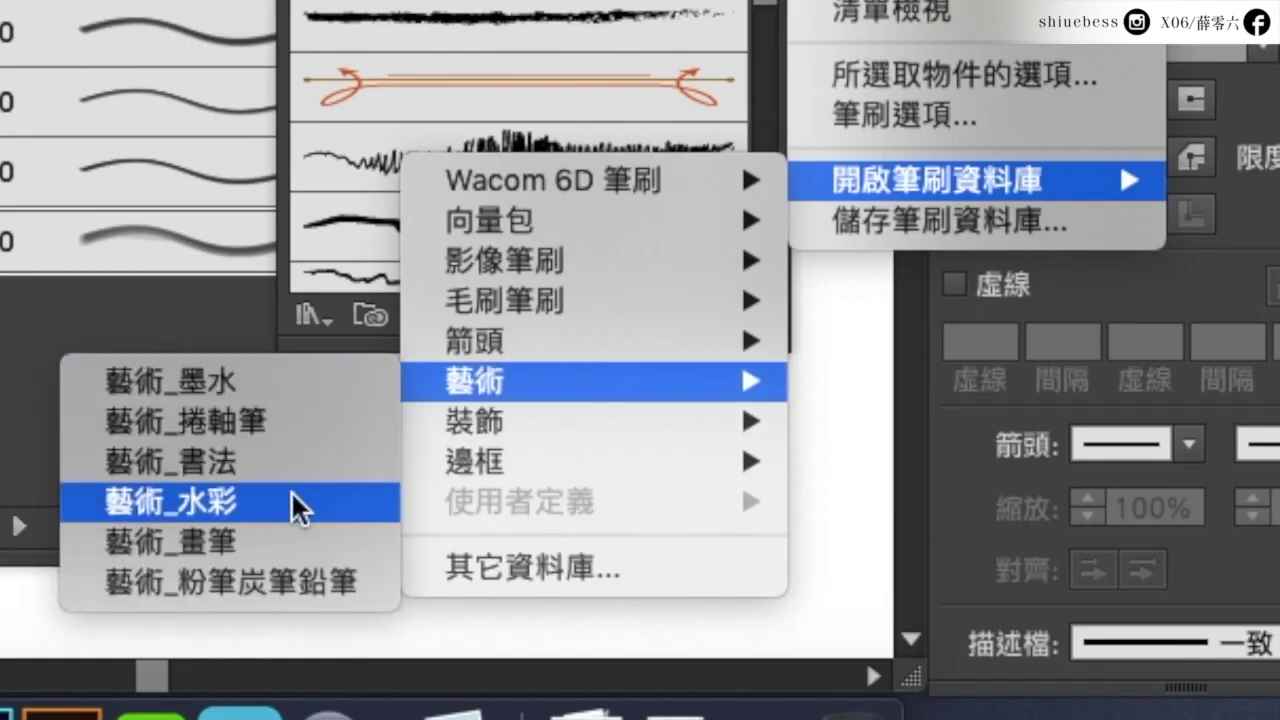
Apply a pale Artistic_Watercolor brush, recenter the view and reselect the lettering.
click(291, 491)
click(1000, 362)
click(1000, 165)
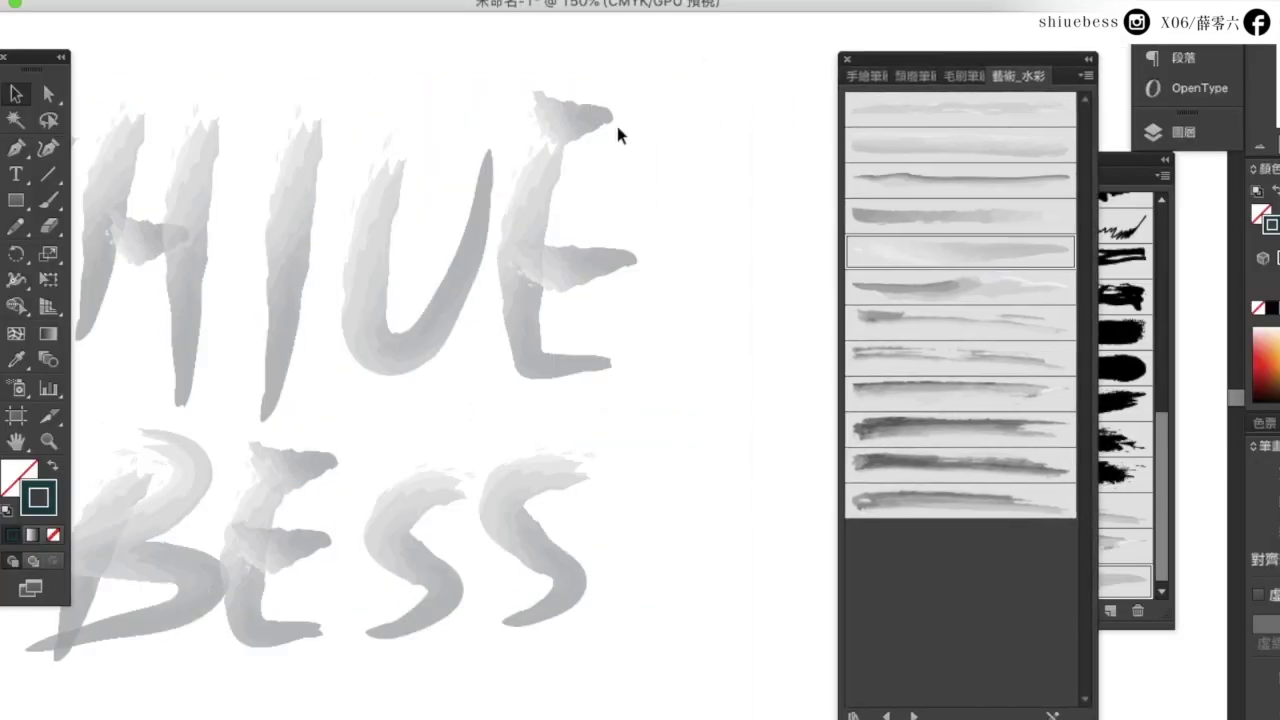
scroll(631, 141, up, 3)
drag(631, 141, 549, 77)
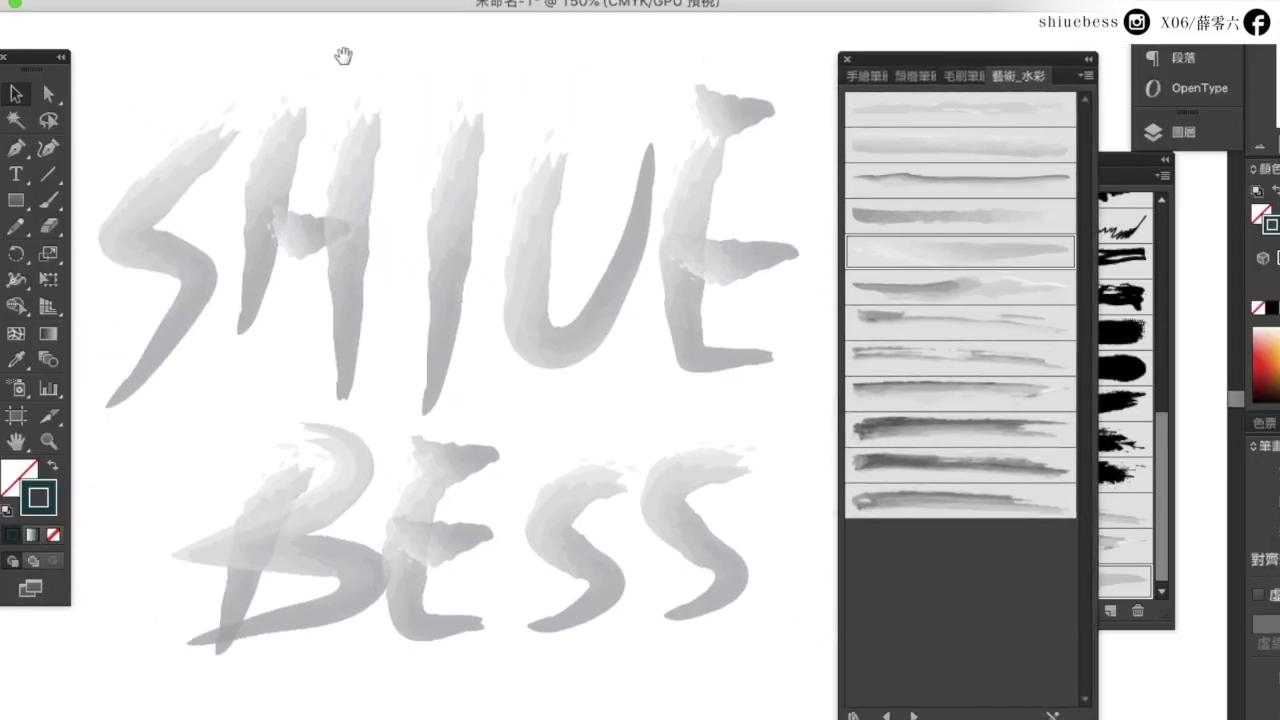
drag(310, 67, 379, 302)
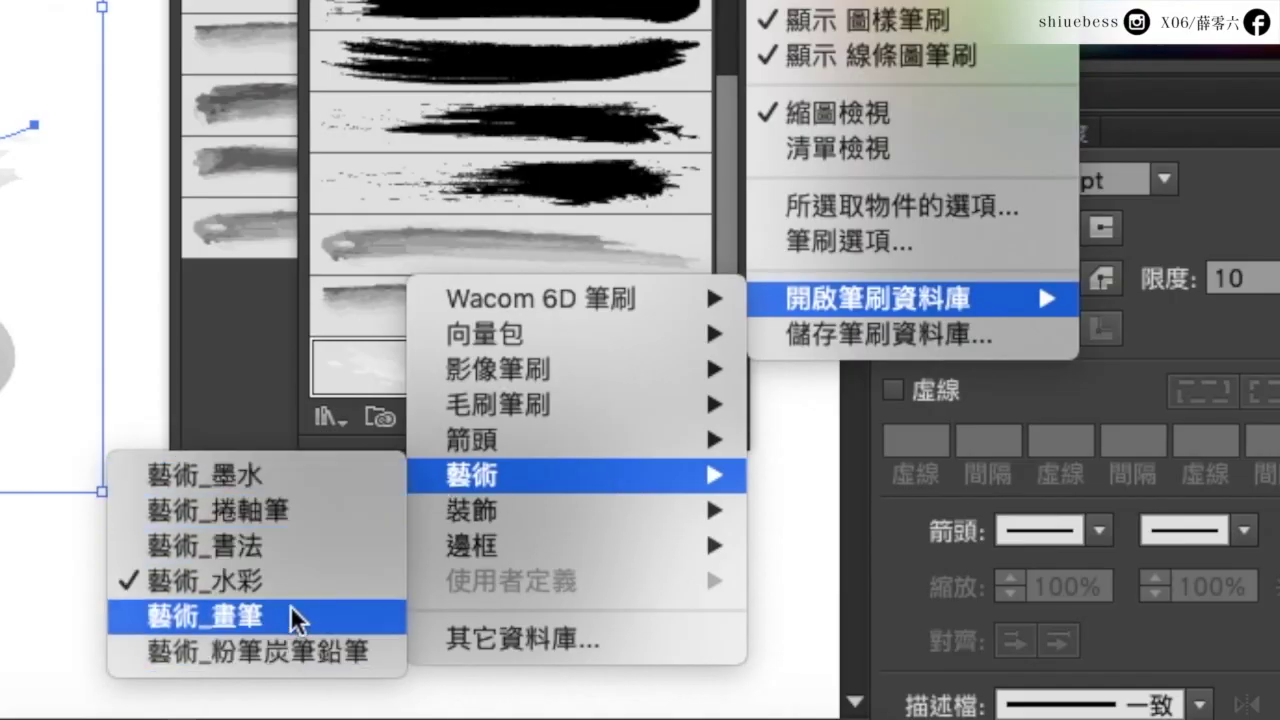
Try Artistic_ChalkCharcoalPencil charcoal brushes and a 1 pt stroke weight on the lettering.
click(281, 646)
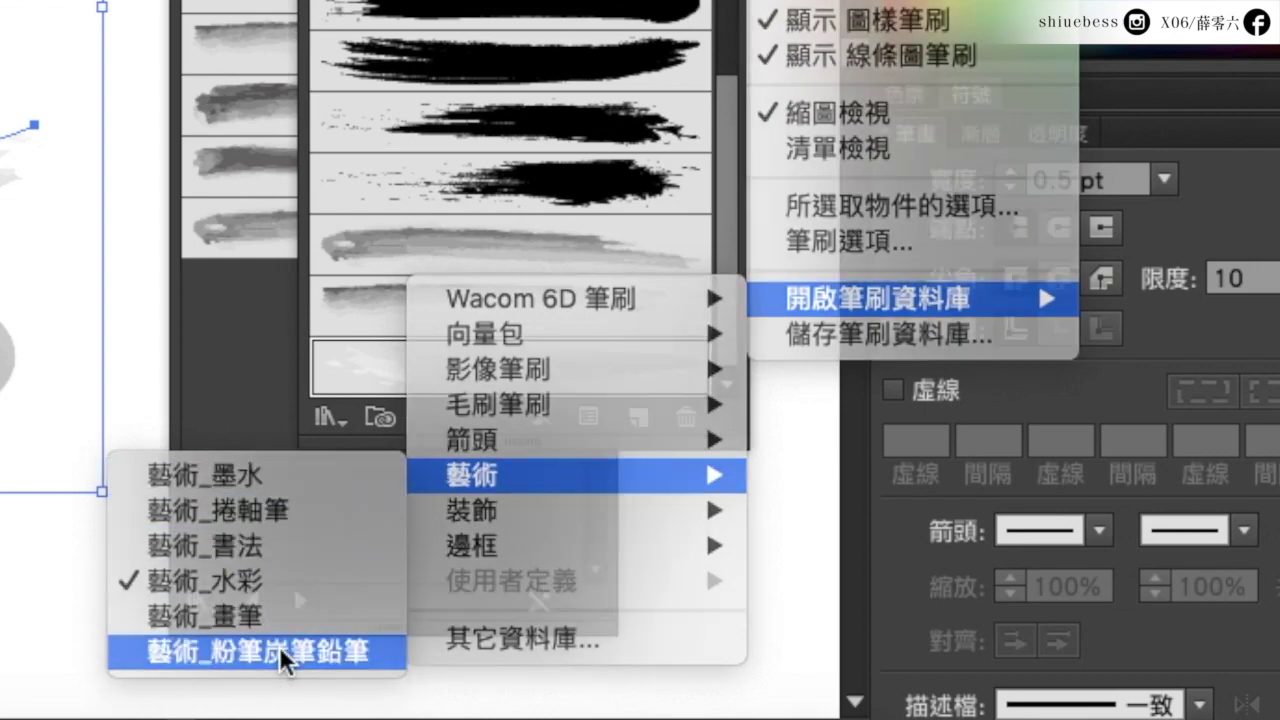
click(835, 172)
click(820, 252)
click(1113, 452)
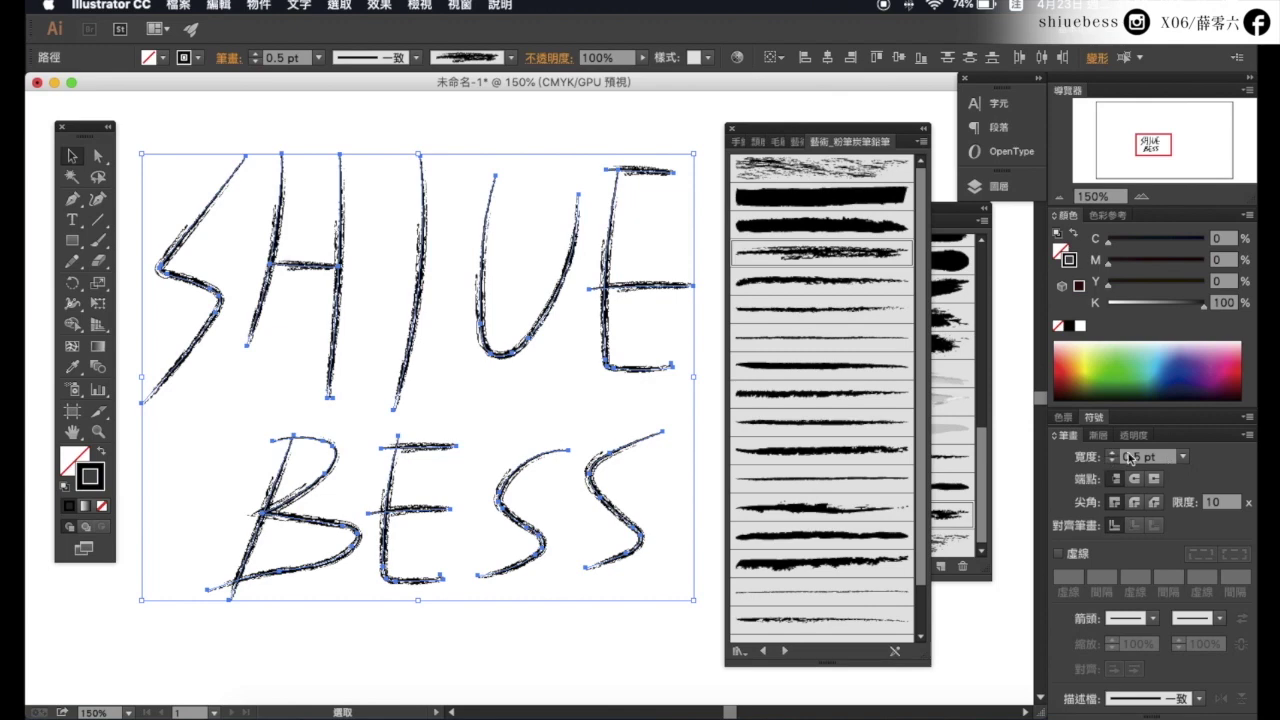
click(1113, 452)
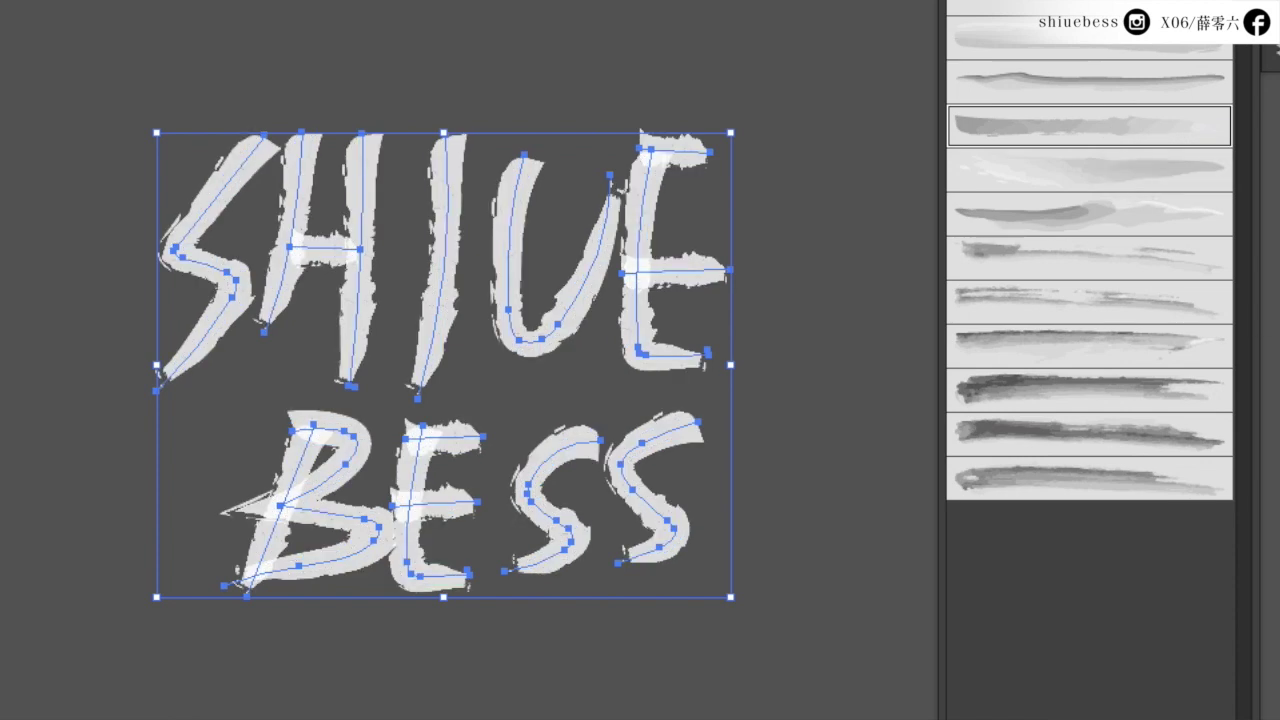
Try a rough watercolour brush, then settle on a finer white chalk brush.
click(1089, 478)
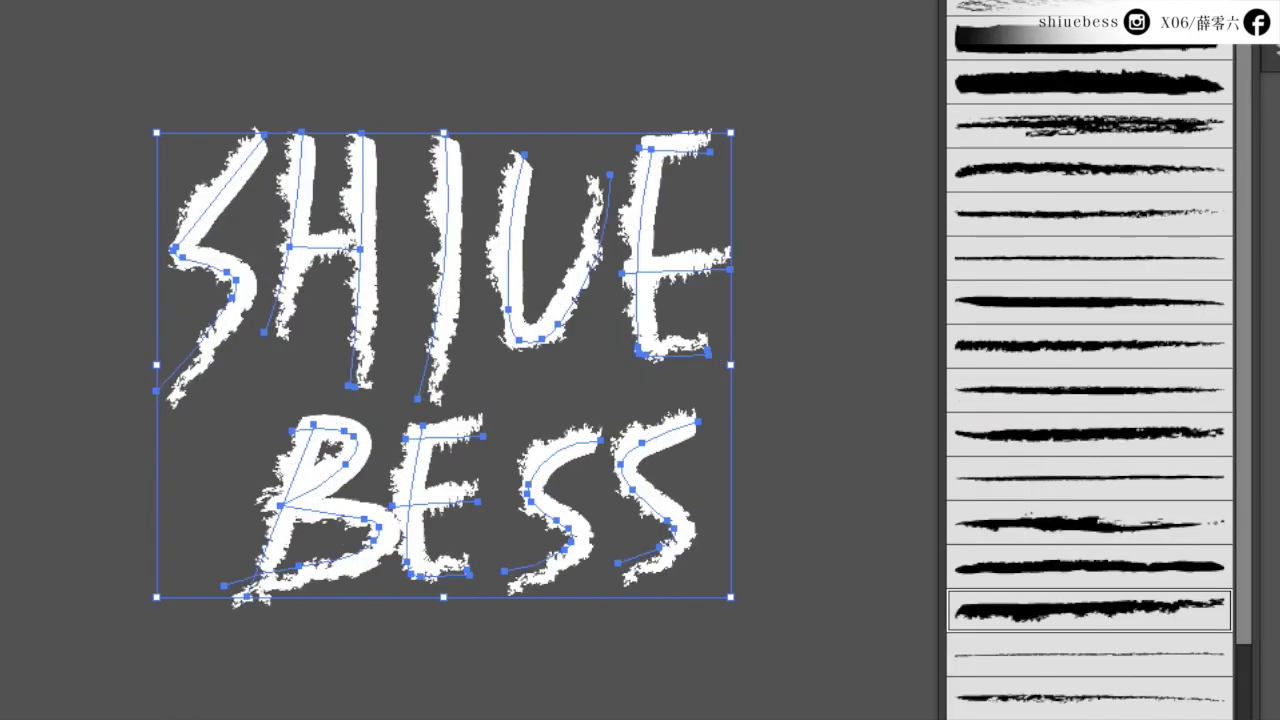
click(831, 527)
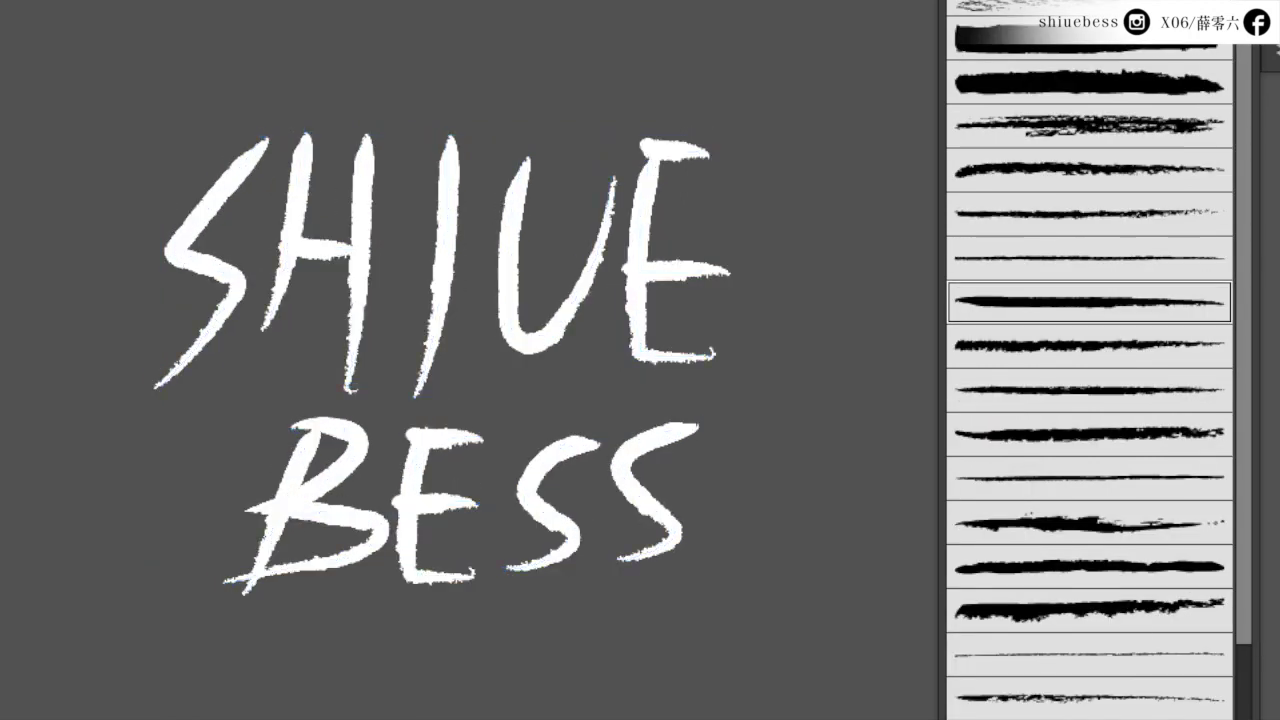